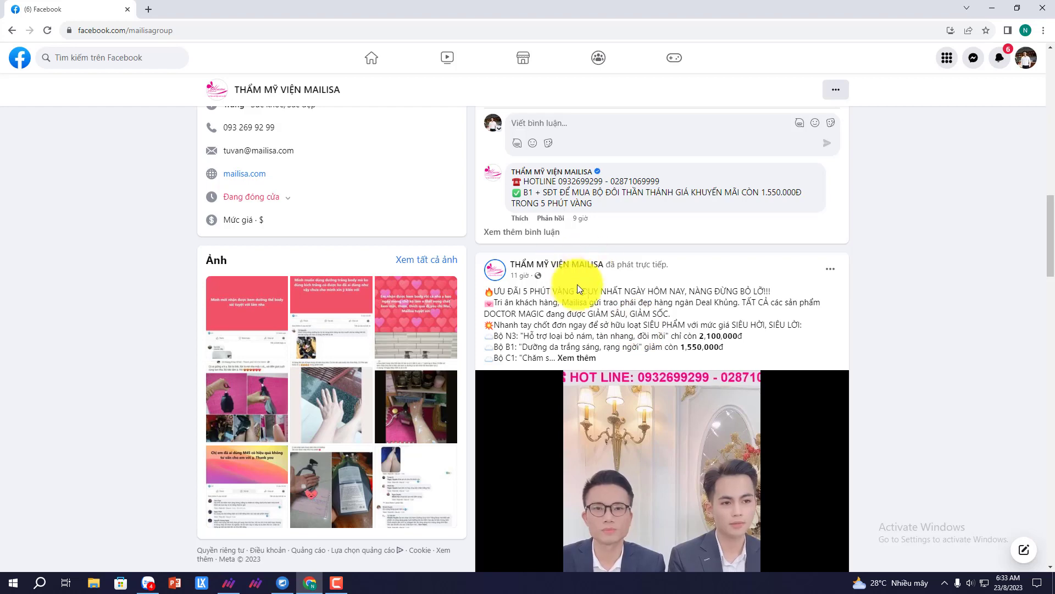
# Step: Look through the livestream posts on the THẨM MỸ VIỆN MAILISA Facebook page and dismiss the notification pop-up
pyautogui.scroll(-6, 577, 284)
pyautogui.scroll(-1, 649, 373)
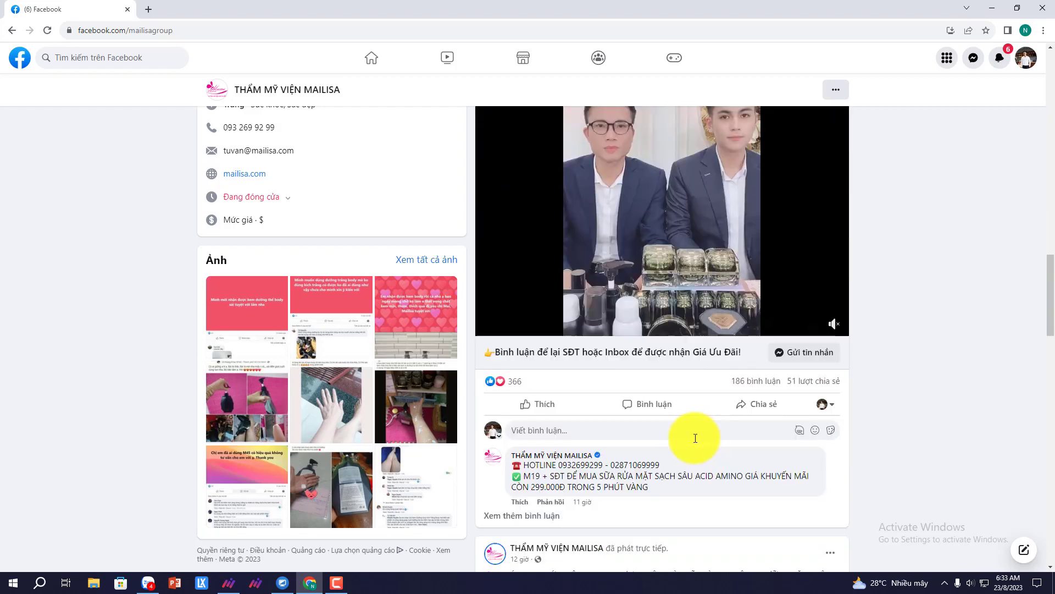
pyautogui.scroll(-4, 737, 418)
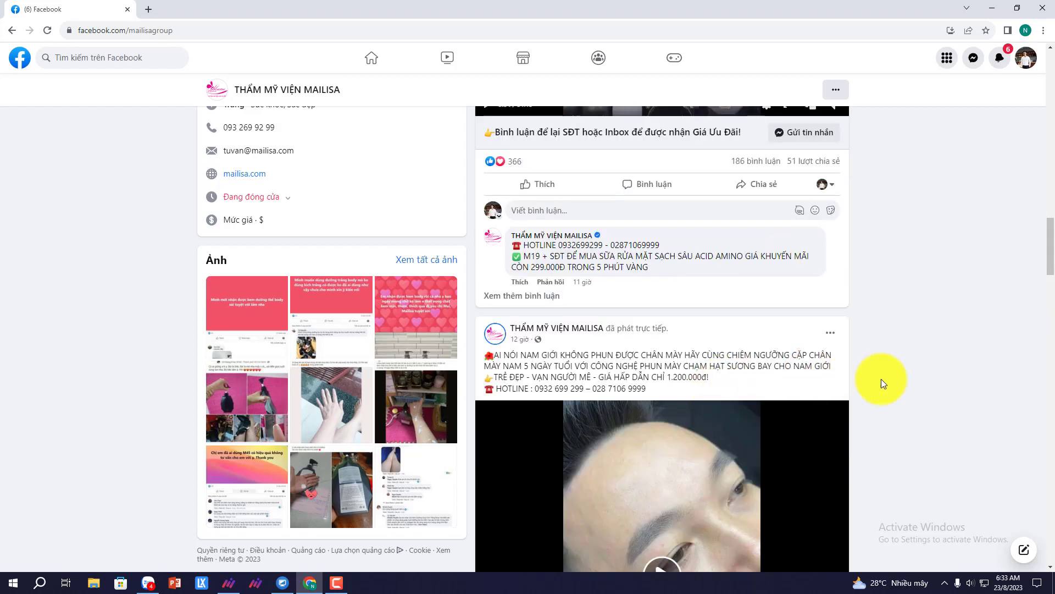
pyautogui.scroll(-3, 890, 380)
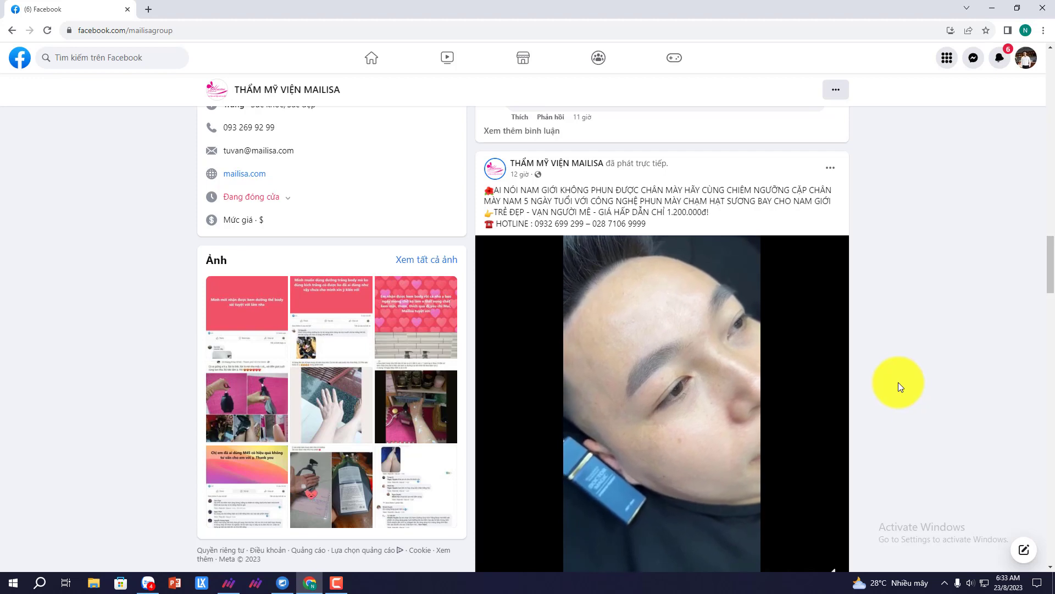
pyautogui.scroll(2, 899, 382)
pyautogui.scroll(5, 895, 381)
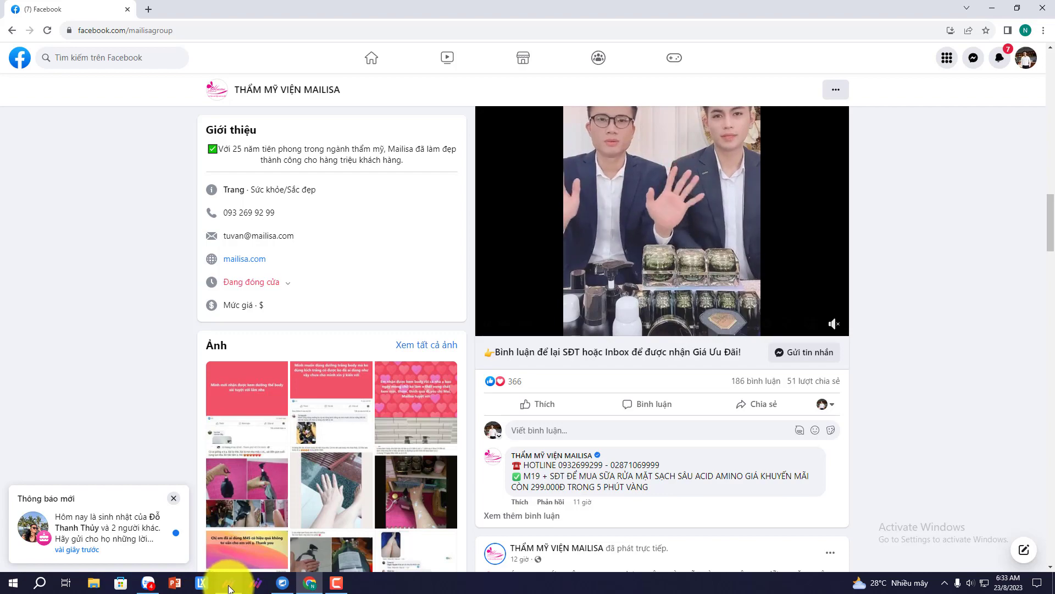
pyautogui.click(173, 498)
# Step: Switch to MAX CARE and look over the list of loaded Facebook accounts
pyautogui.click(237, 575)
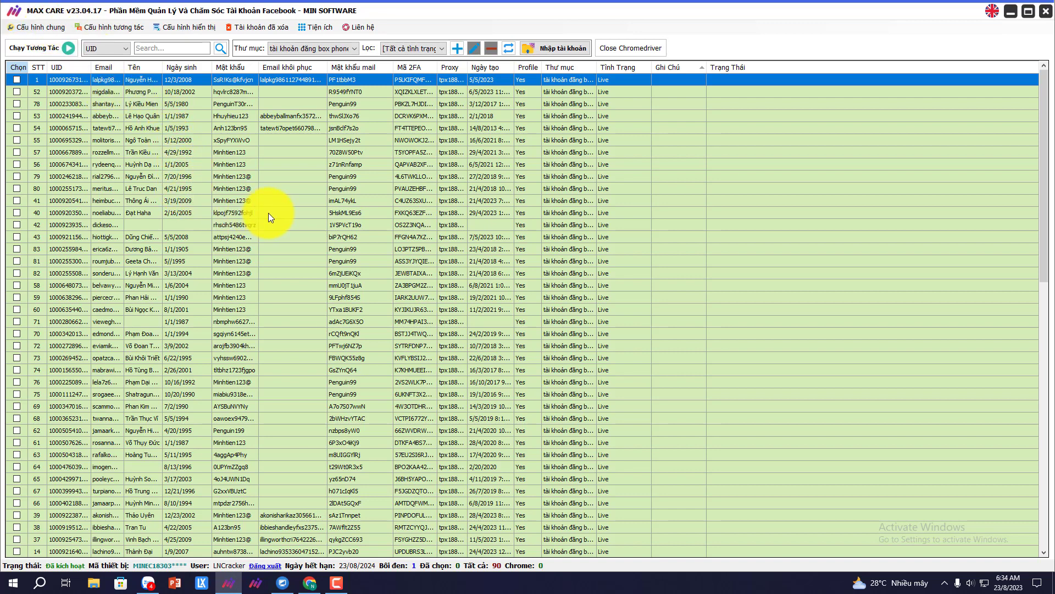
pyautogui.scroll(-1, 287, 226)
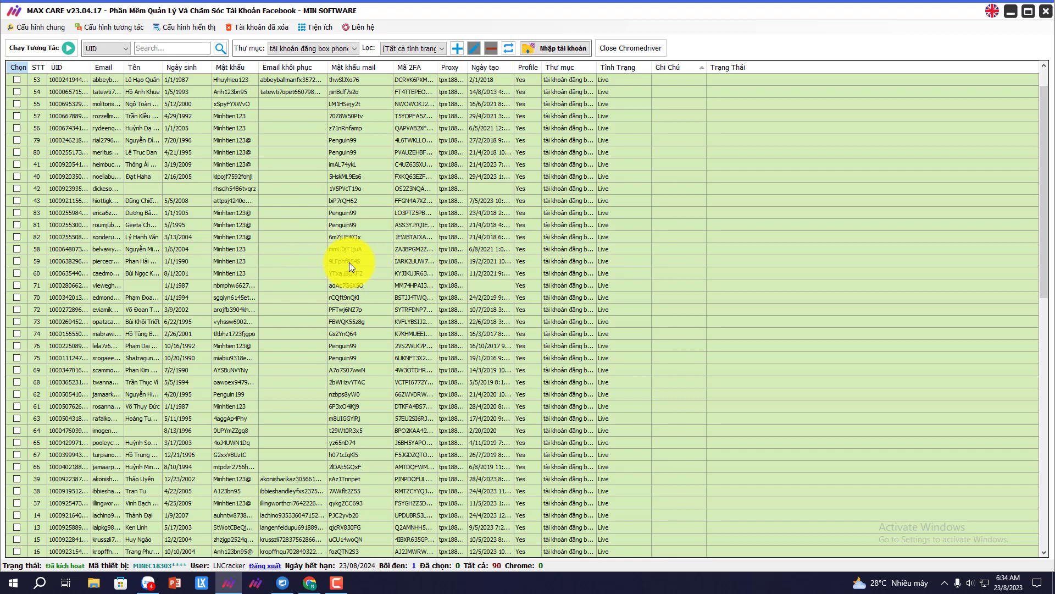
pyautogui.scroll(1, 348, 262)
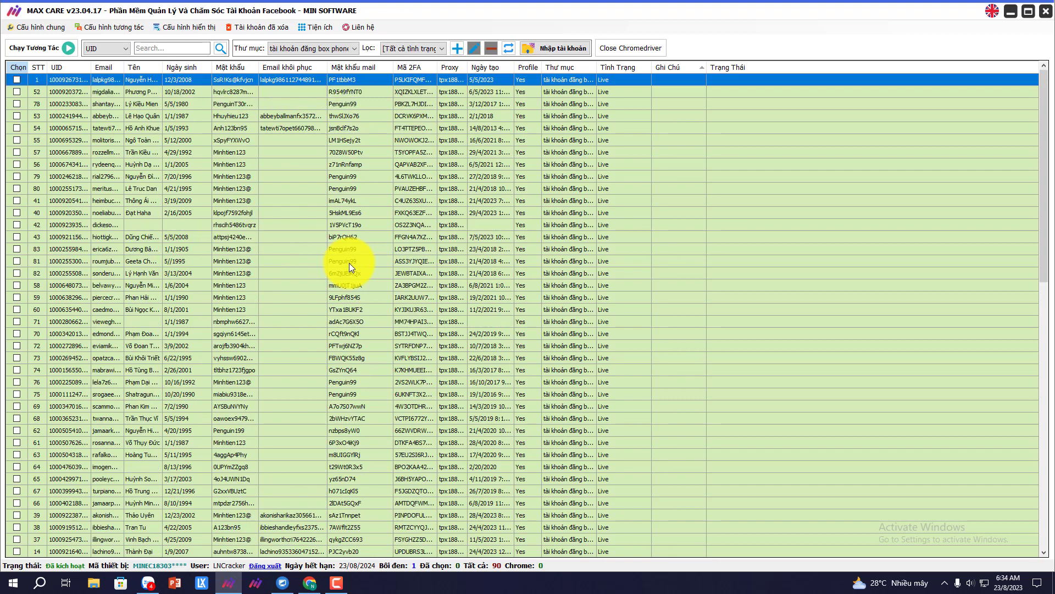
# Step: Create a new interaction script named "seeding" in the script manager
pyautogui.click(118, 28)
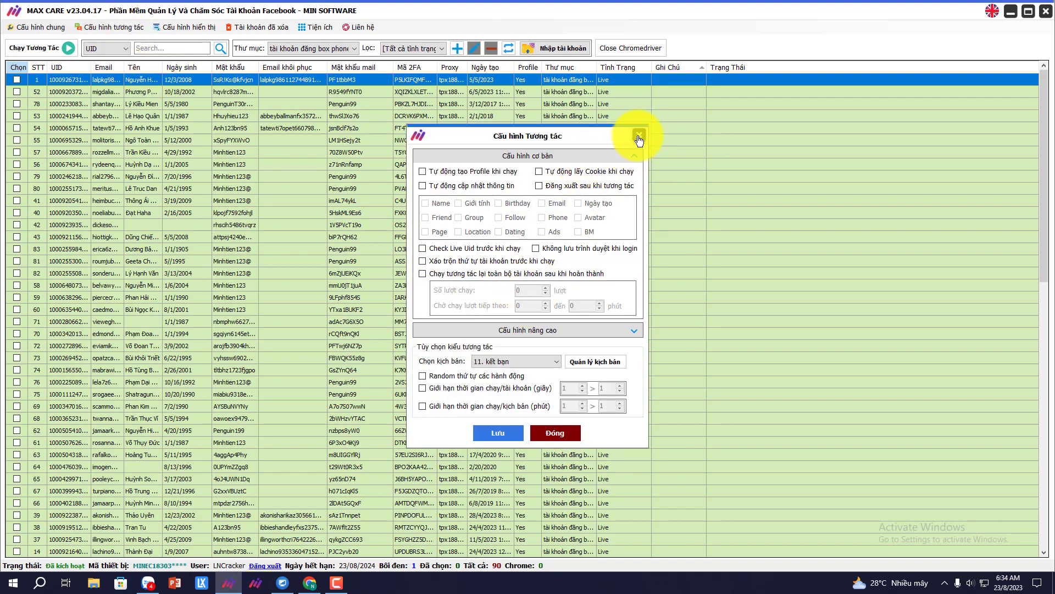
pyautogui.click(587, 364)
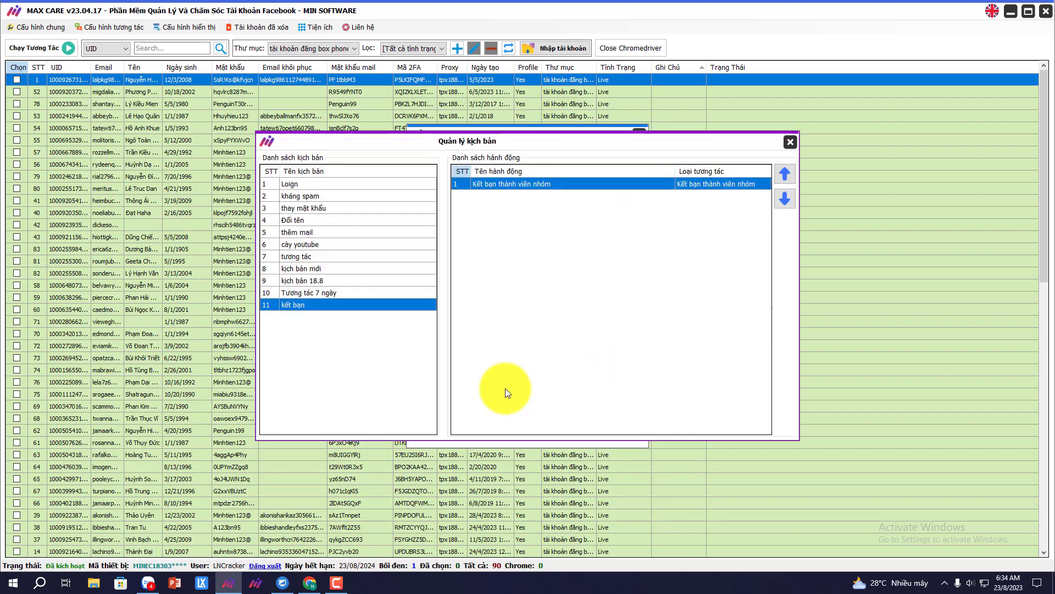
pyautogui.rightClick(284, 332)
pyautogui.click(315, 339)
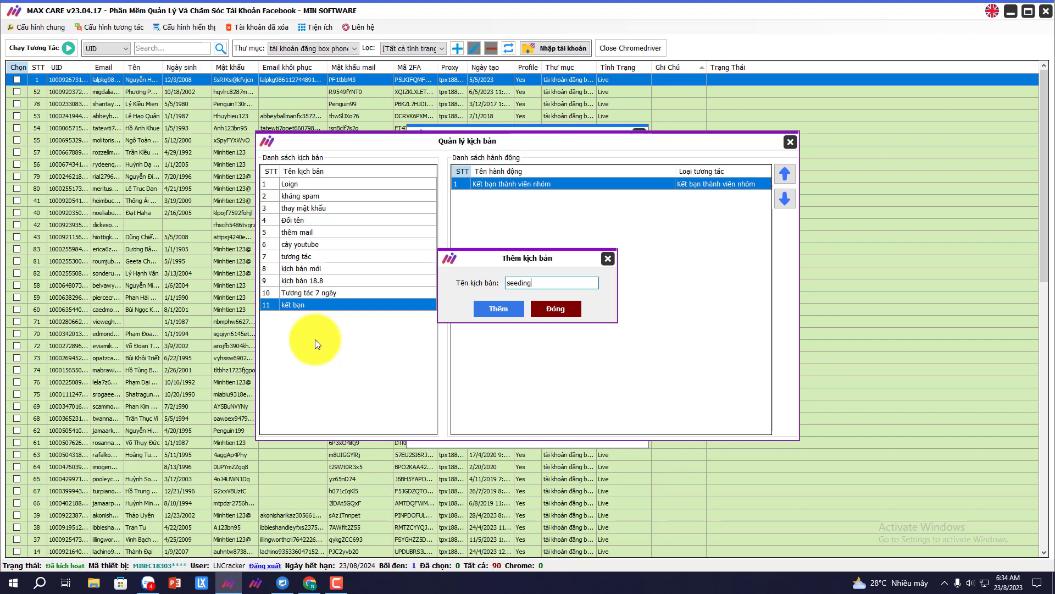
pyautogui.click(498, 309)
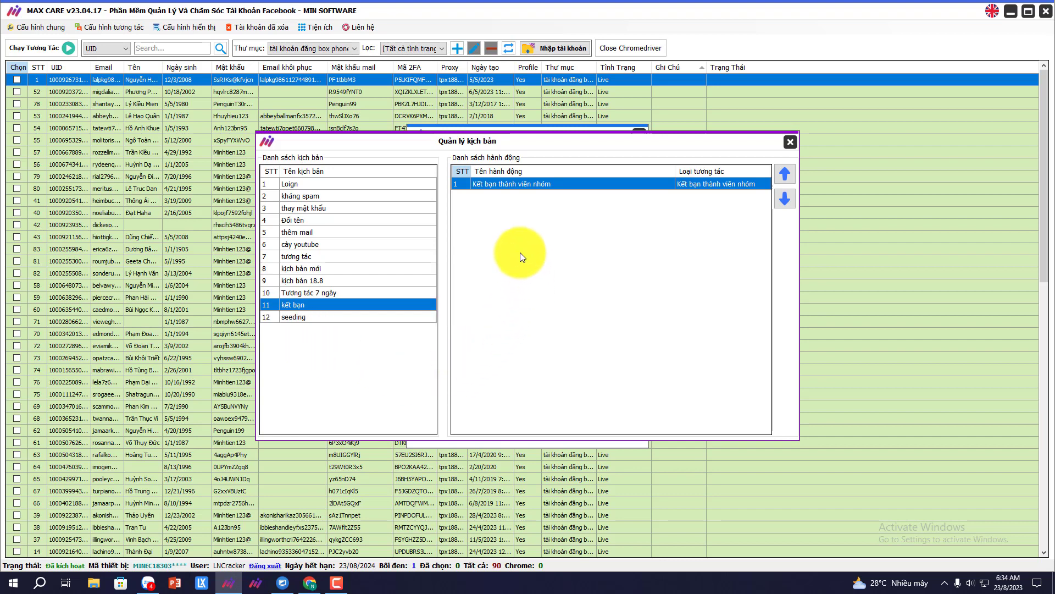
# Step: Start adding a "Buff Like, Comment" action to the seeding script and open its configuration
pyautogui.rightClick(519, 249)
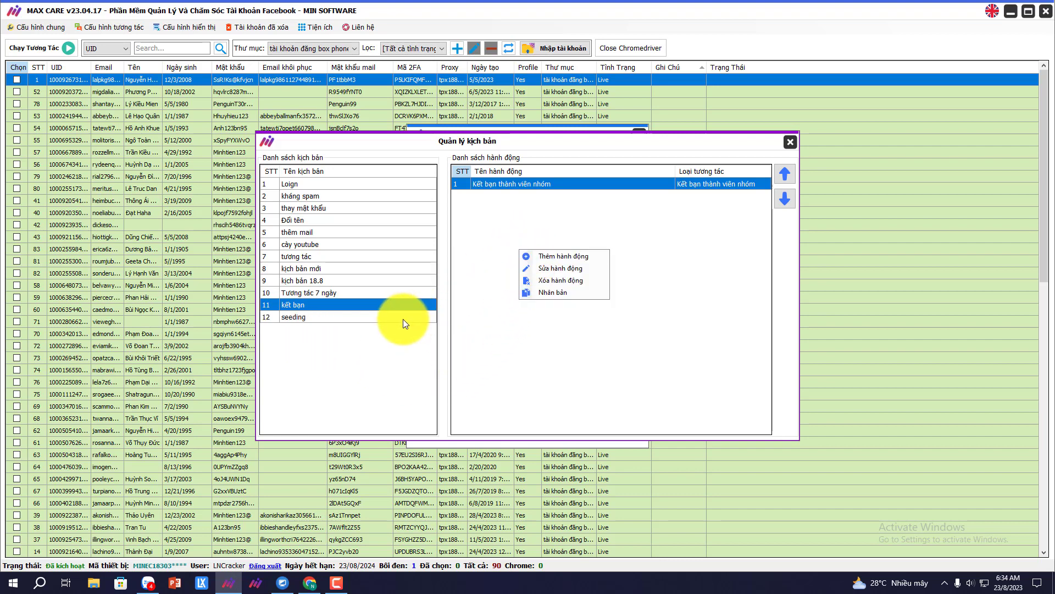
pyautogui.click(404, 317)
pyautogui.rightClick(550, 242)
pyautogui.click(552, 242)
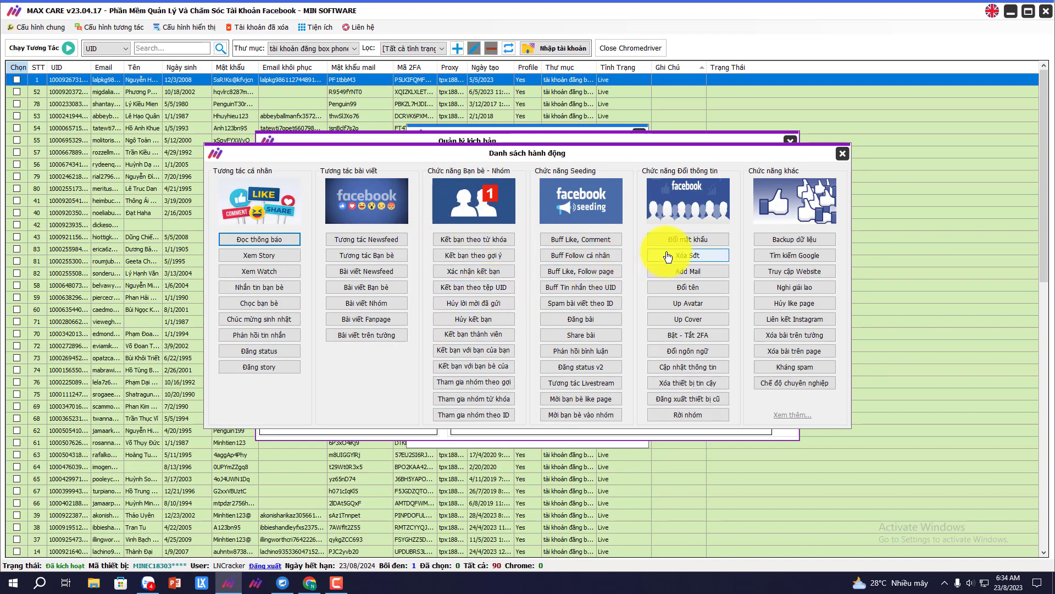
pyautogui.click(596, 246)
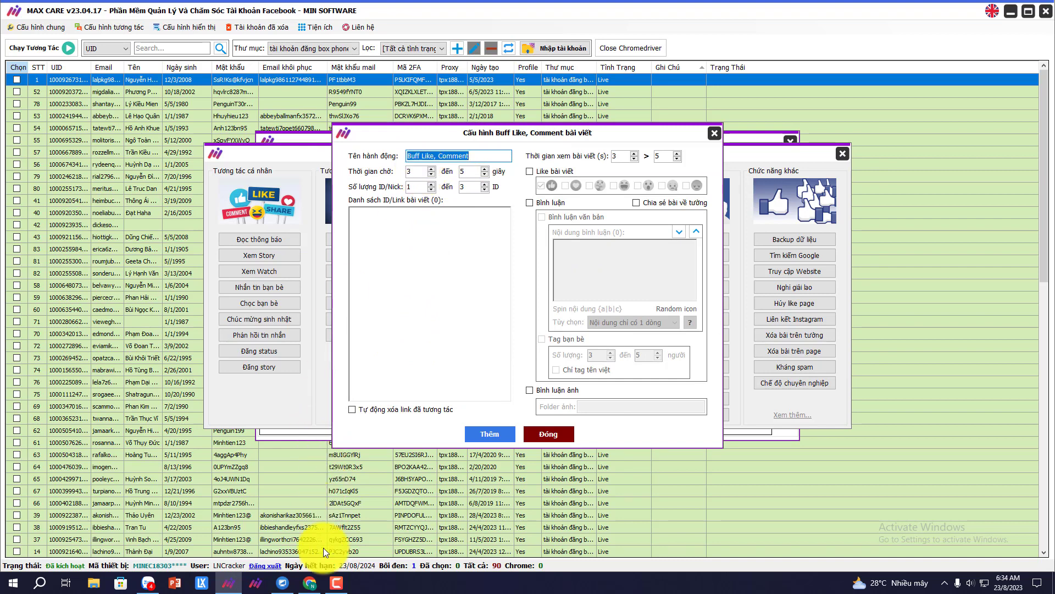
# Step: Switch to Chrome and look through the Mailisa page's livestream posts for one to use as the seeding target
pyautogui.click(310, 583)
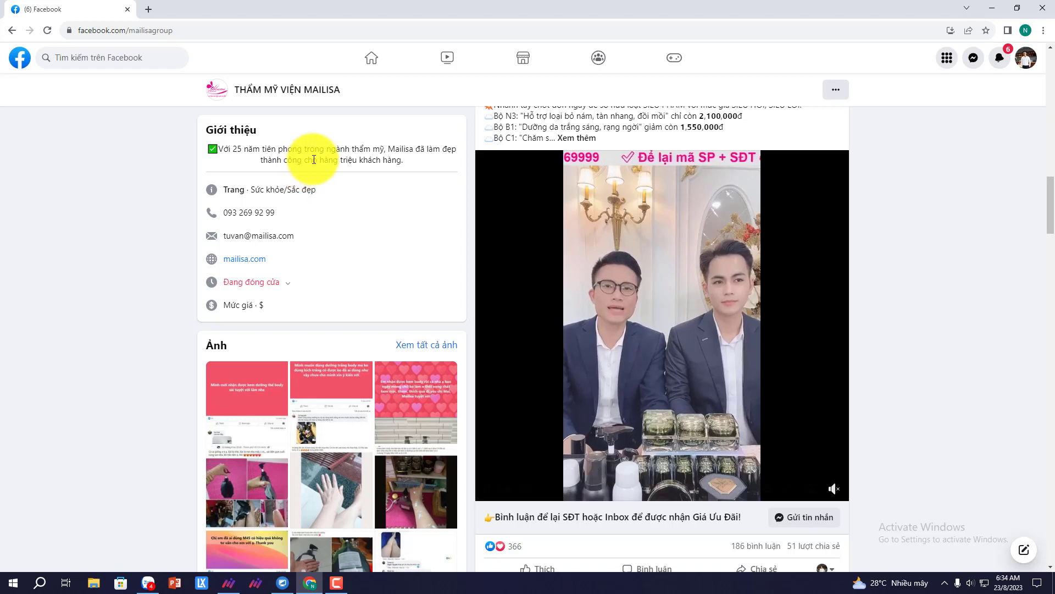
pyautogui.scroll(2, 332, 174)
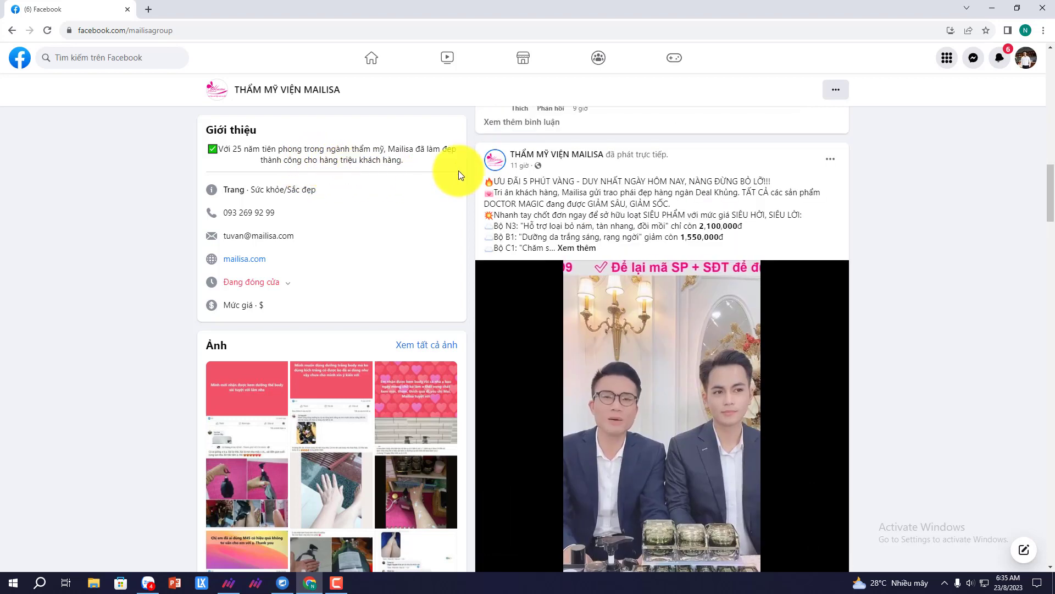
pyautogui.scroll(-3, 434, 175)
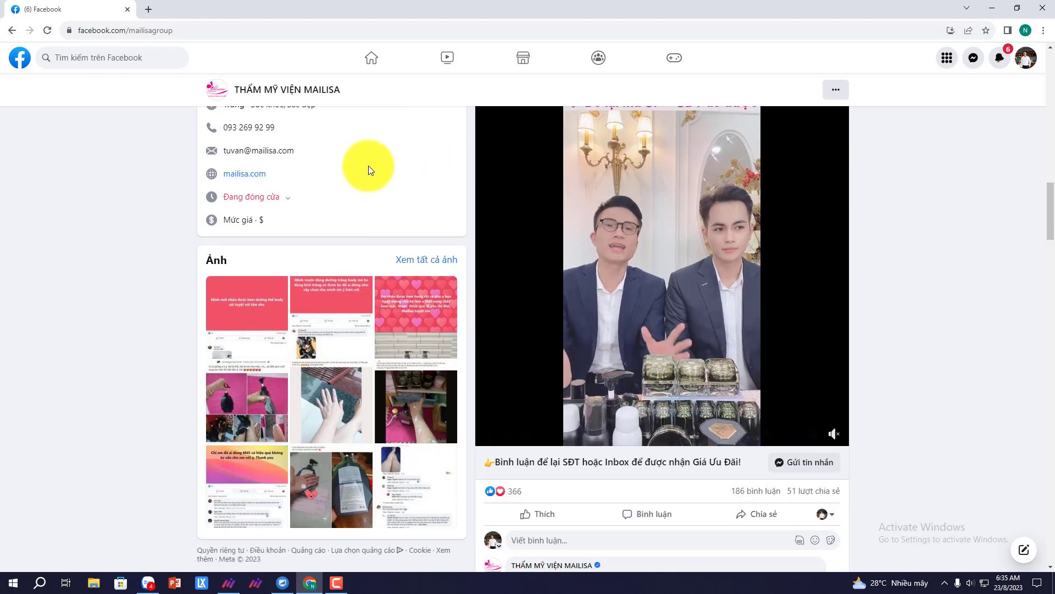
pyautogui.scroll(2, 368, 167)
pyautogui.scroll(-5, 368, 159)
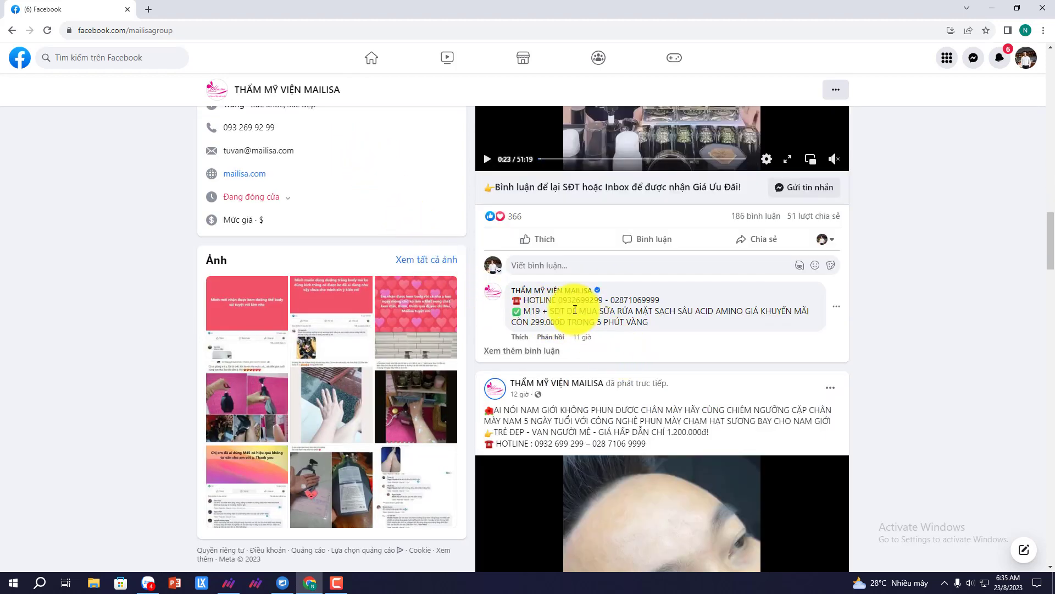
pyautogui.scroll(-2, 573, 309)
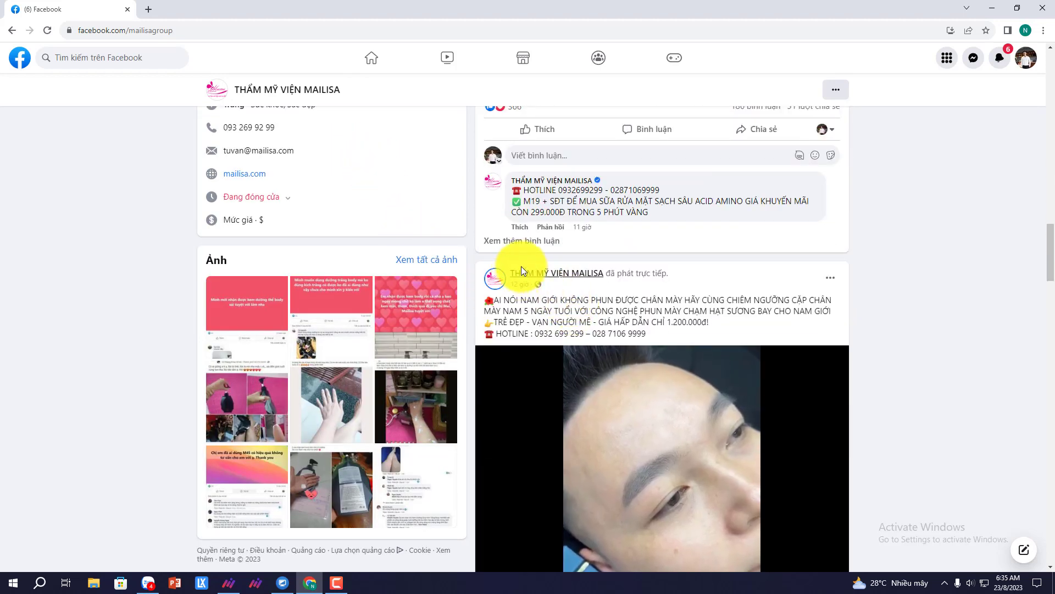
pyautogui.scroll(4, 514, 267)
pyautogui.scroll(1, 1051, 205)
pyautogui.scroll(-7, 1045, 132)
pyautogui.scroll(3, 1036, 205)
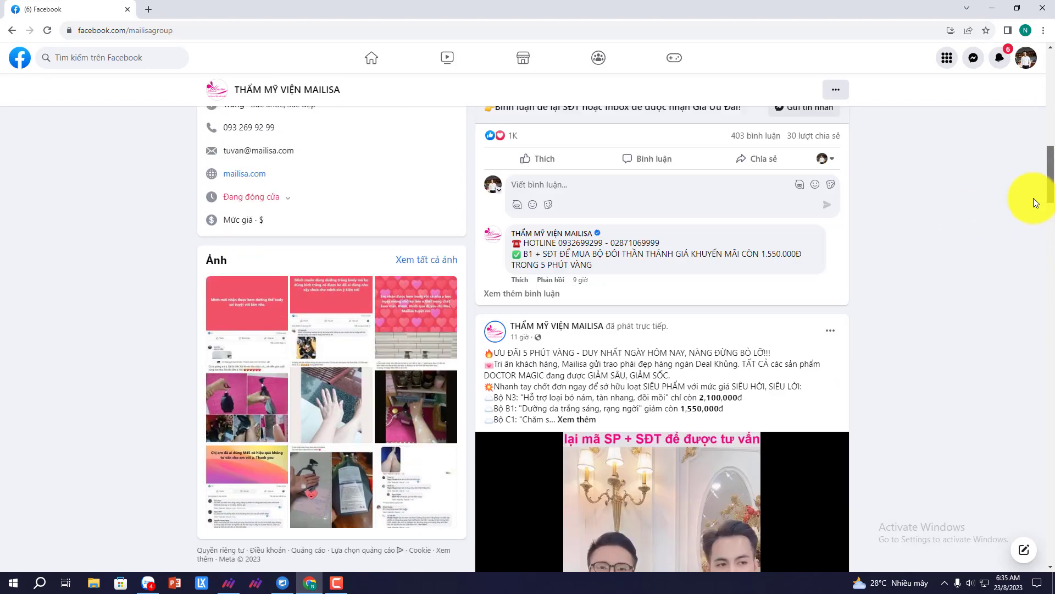
pyautogui.scroll(5, 1035, 205)
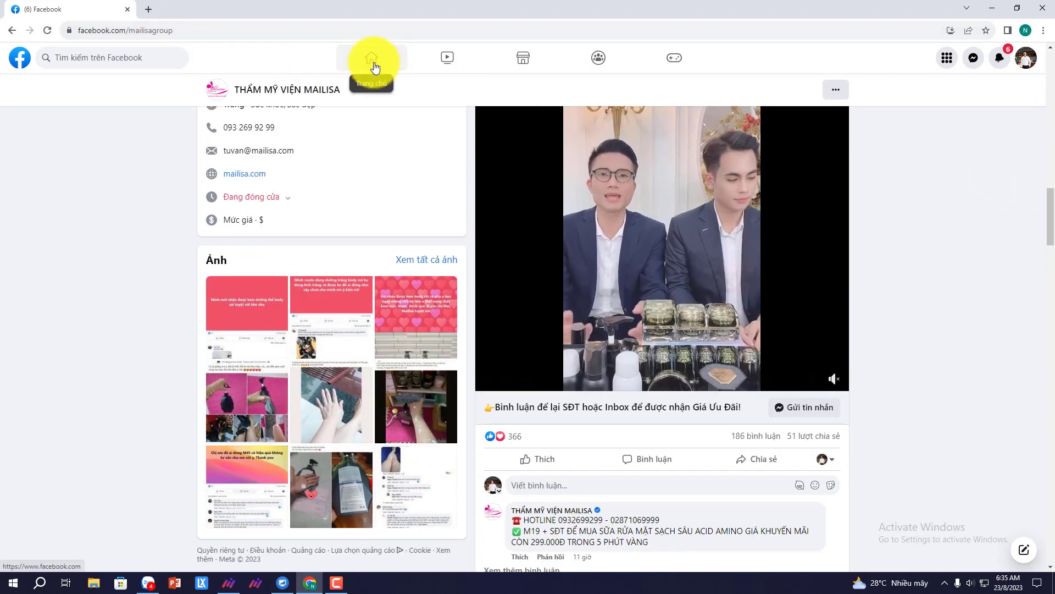
pyautogui.scroll(-5, 576, 275)
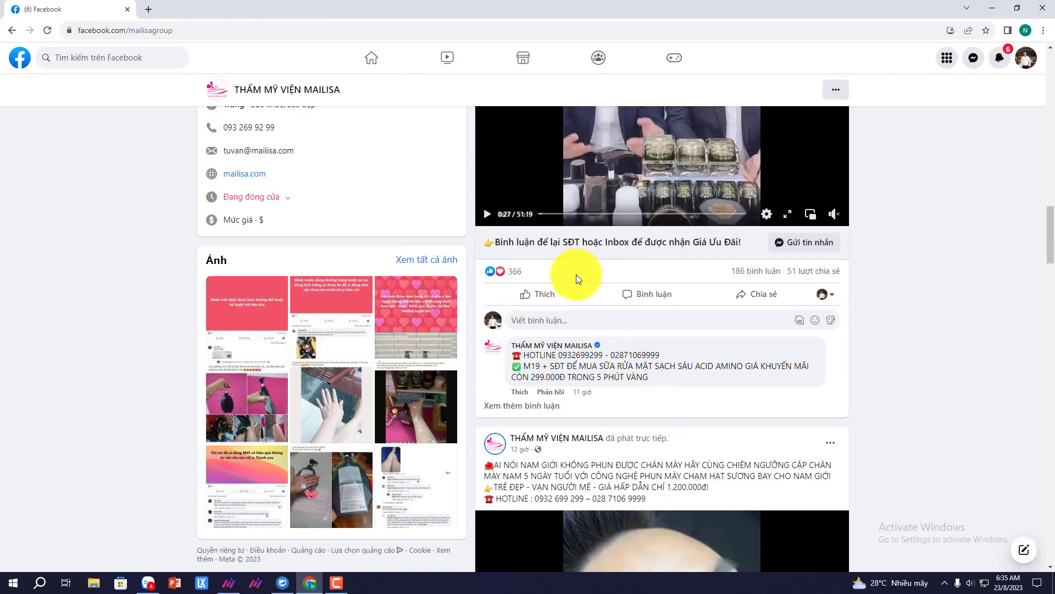
pyautogui.scroll(-5, 614, 320)
pyautogui.scroll(4, 596, 330)
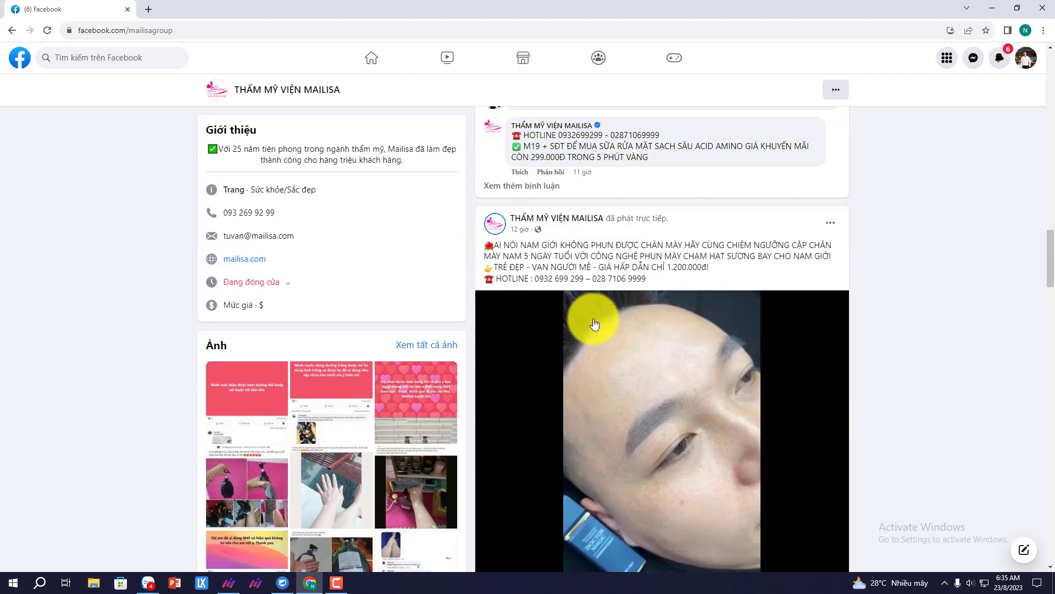
pyautogui.scroll(-1, 599, 232)
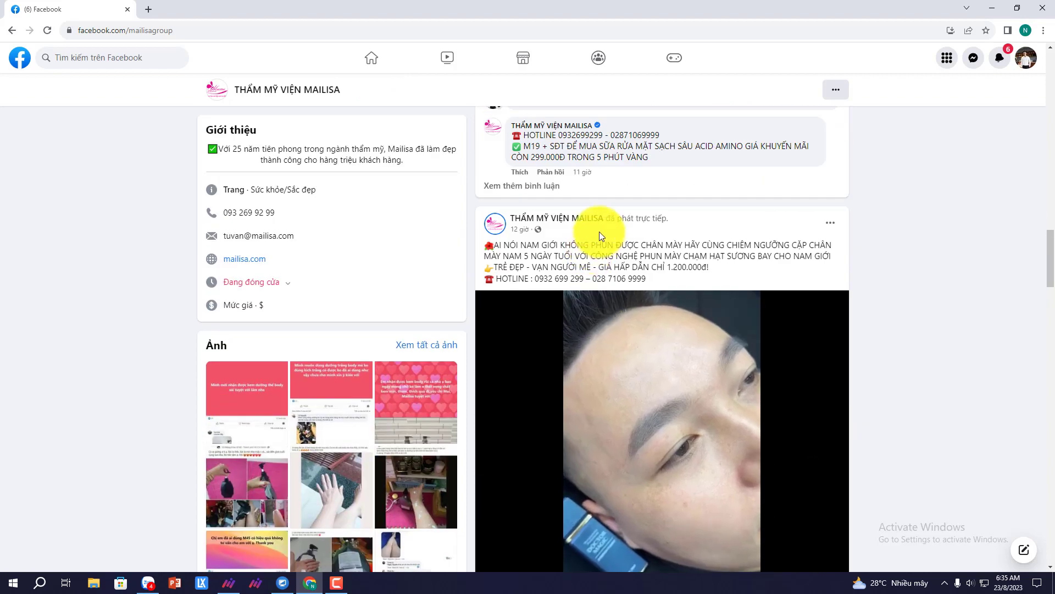
# Step: Open the men's eyebrow livestream post, copy its video link, and close the video along with its floating player
pyautogui.click(520, 229)
pyautogui.click(279, 29)
pyautogui.hotkey('ctrl', 'c')
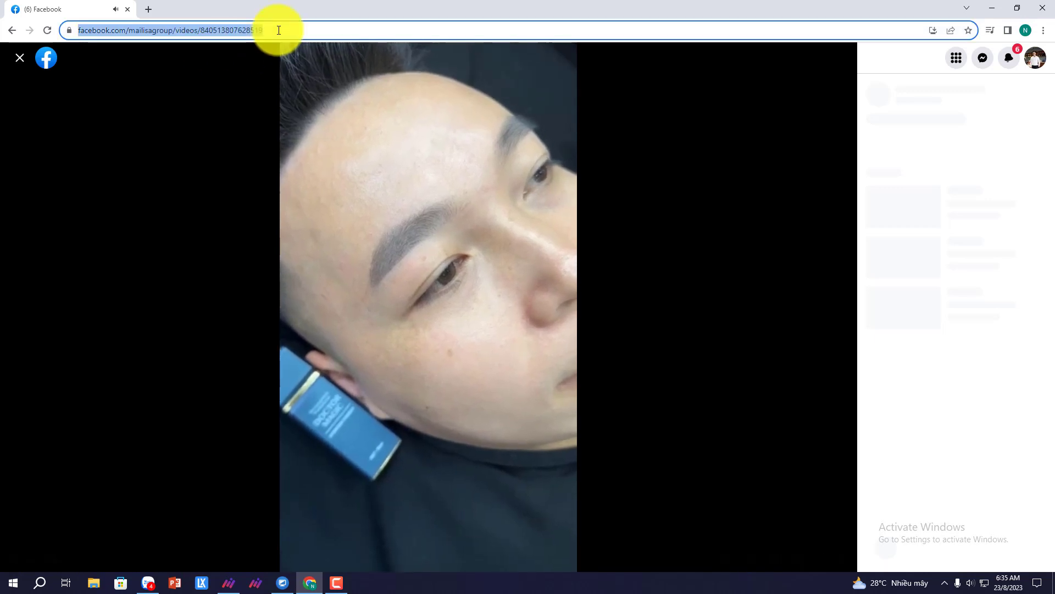
pyautogui.click(21, 59)
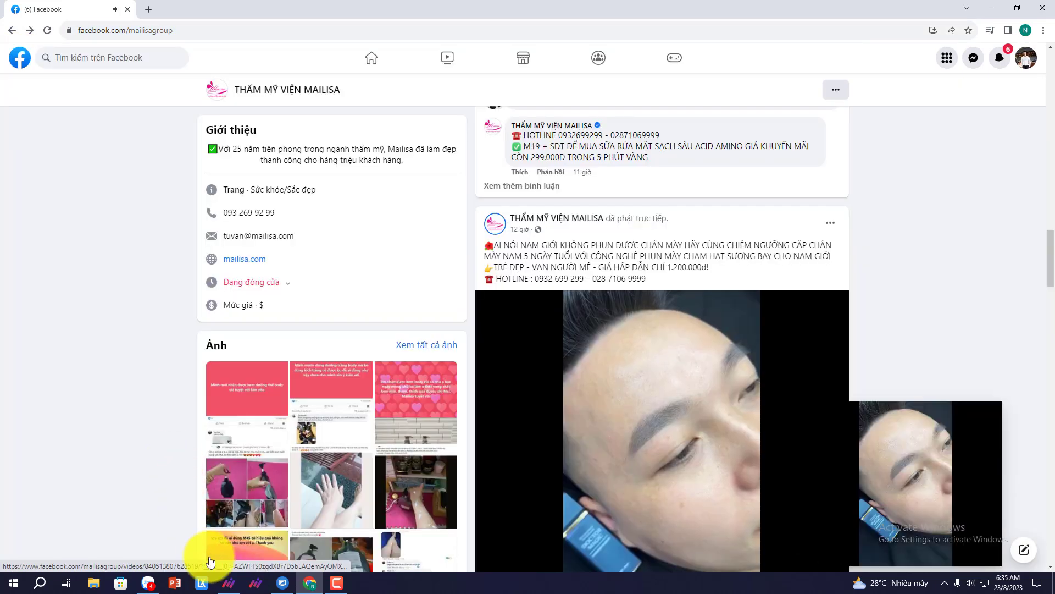
pyautogui.click(230, 583)
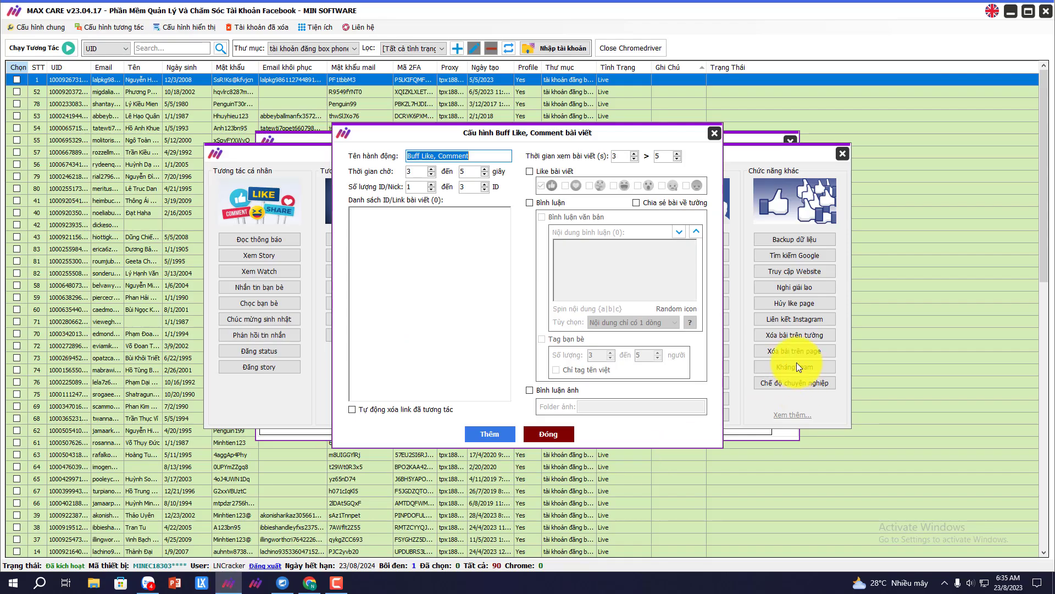
pyautogui.click(309, 582)
pyautogui.click(989, 389)
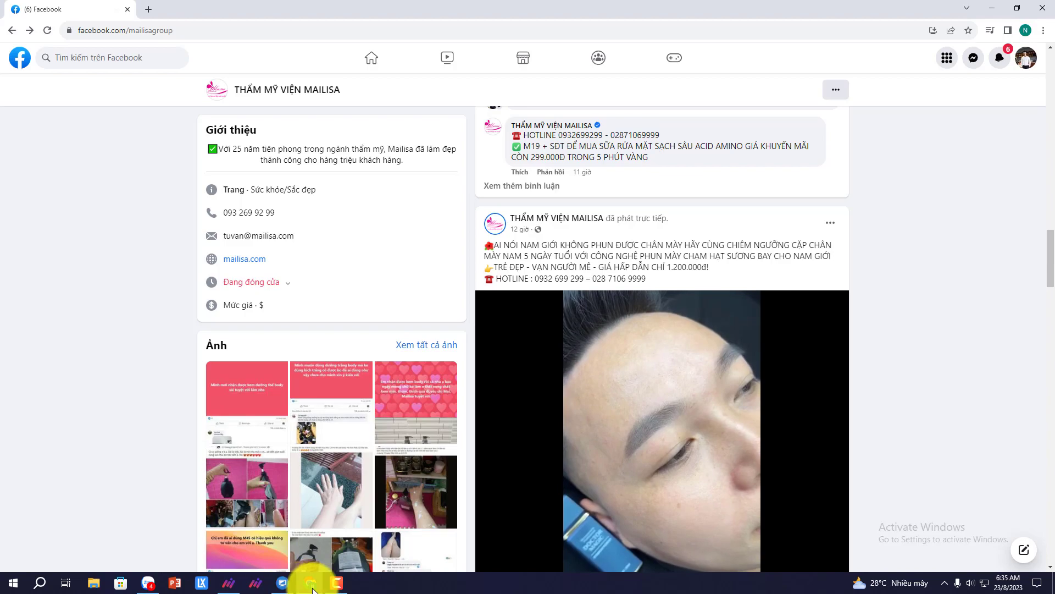
# Step: Switch to MAX CARE and paste the copied video link into the action's list of post IDs/links
pyautogui.click(228, 583)
pyautogui.click(415, 234)
pyautogui.hotkey('ctrl', 'v')
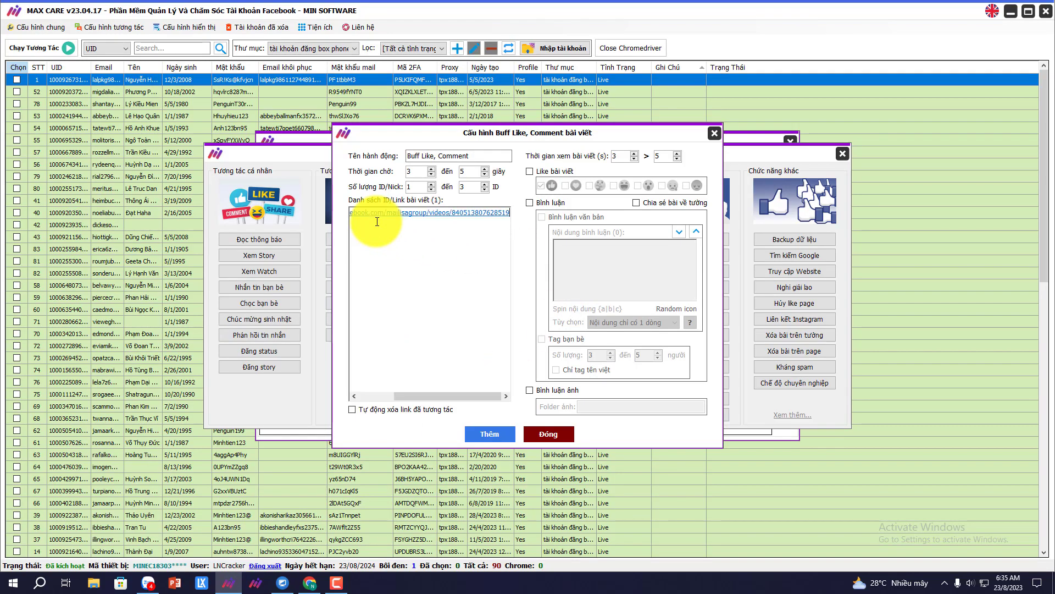
# Step: Enable "Like bài viết" for the action with only the heart reaction selected
pyautogui.click(413, 171)
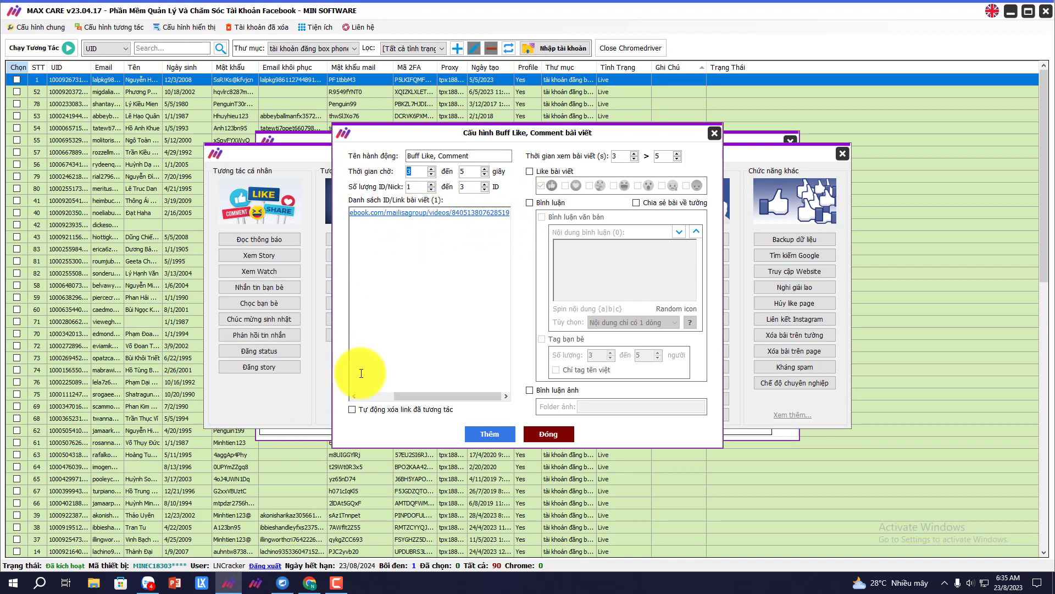
pyautogui.click(535, 172)
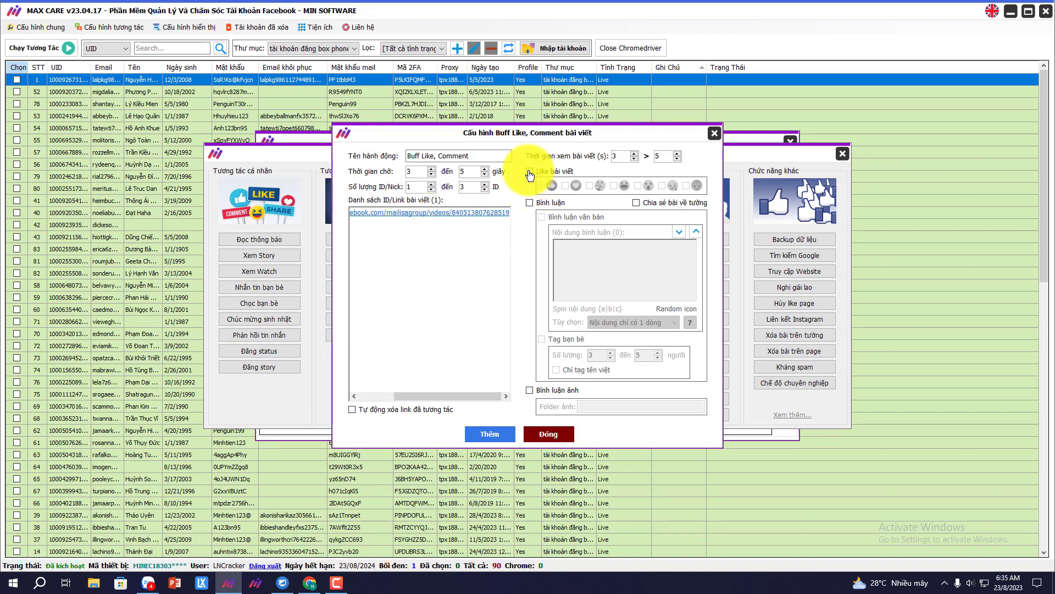
pyautogui.click(566, 186)
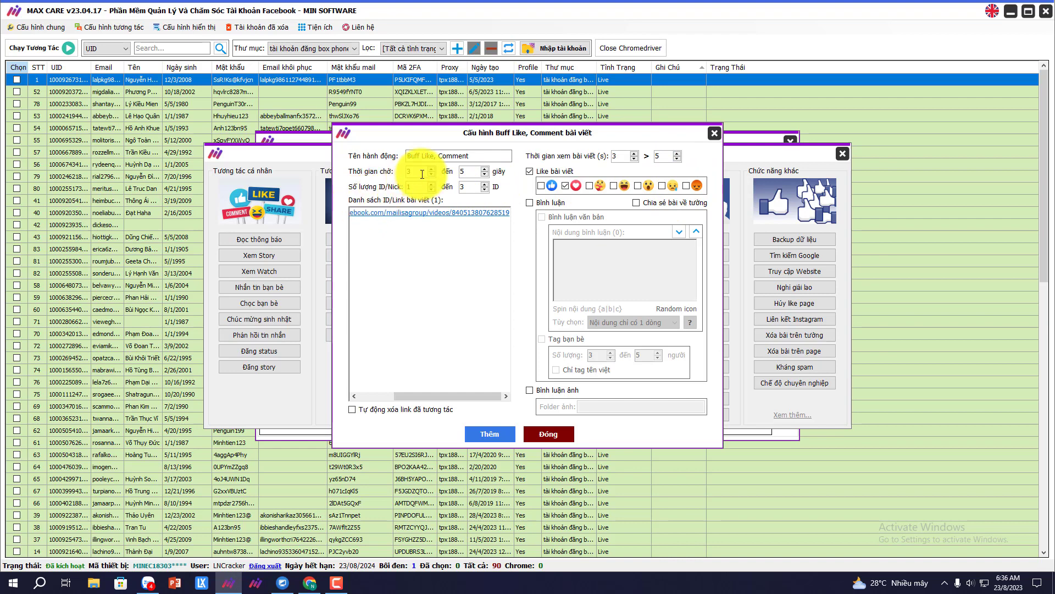
# Step: Enable "Bình luận" with "Bình luận văn bản" for the action and enter the comment "mình quan tâm dịch vụ"
pyautogui.click(530, 203)
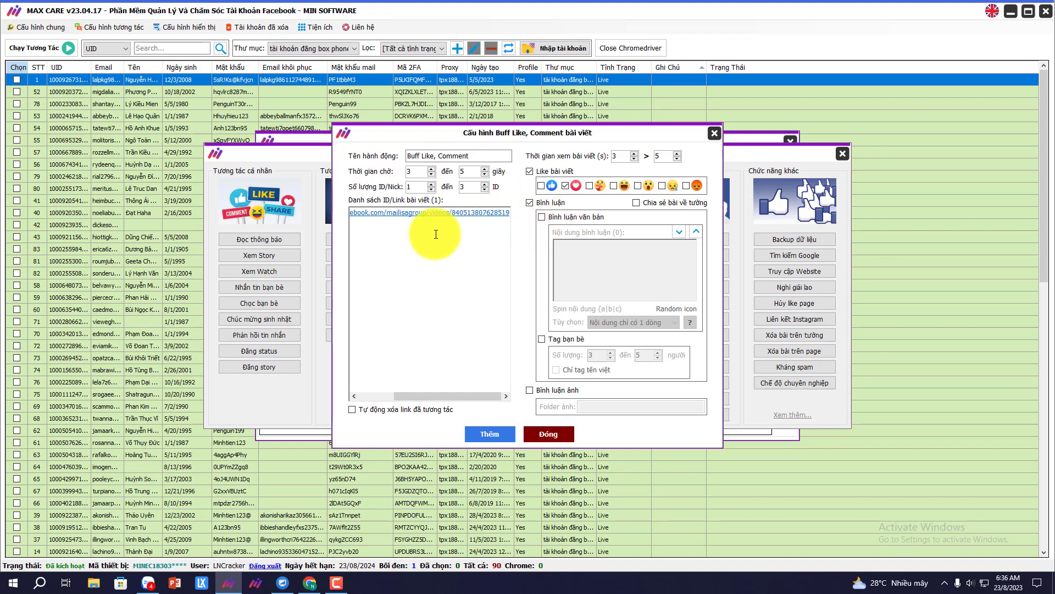
pyautogui.click(543, 217)
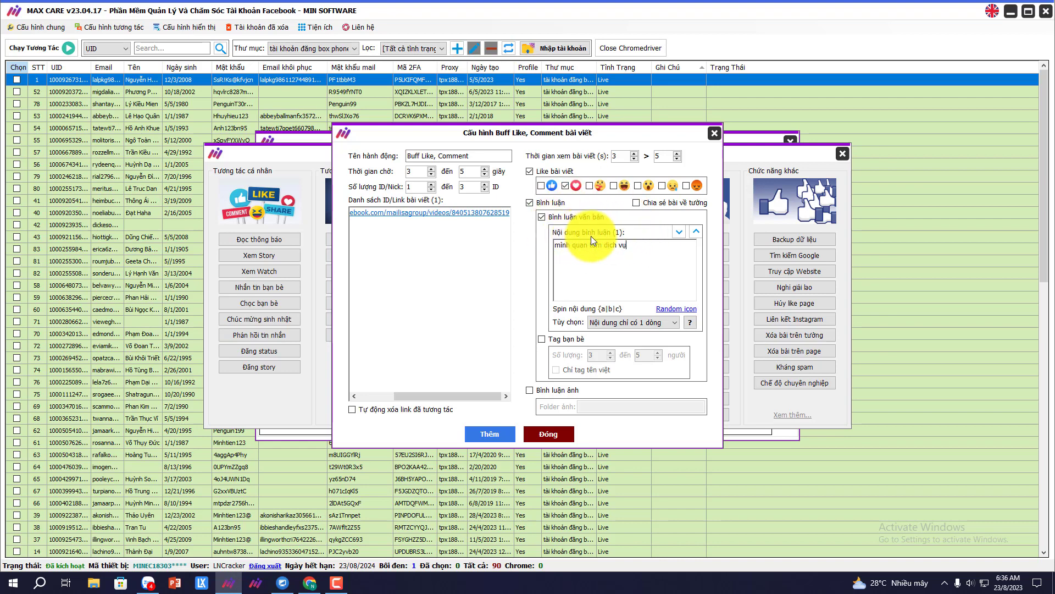
# Step: Try the comment content option "Nội dung có nhiều dòng" and switch back to "Nội dung chỉ có 1 dòng"
pyautogui.click(637, 322)
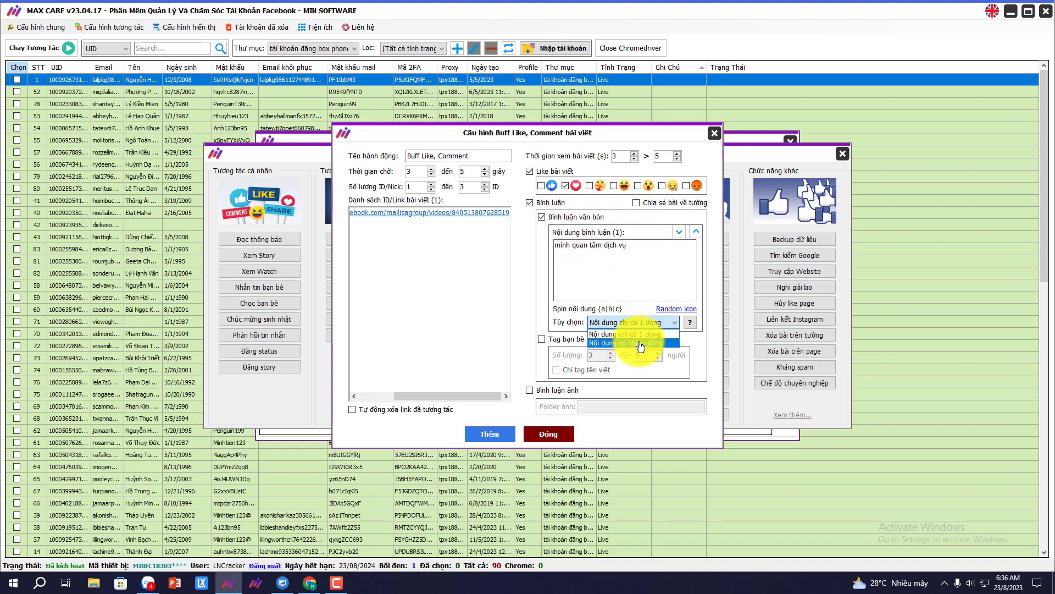
pyautogui.click(641, 343)
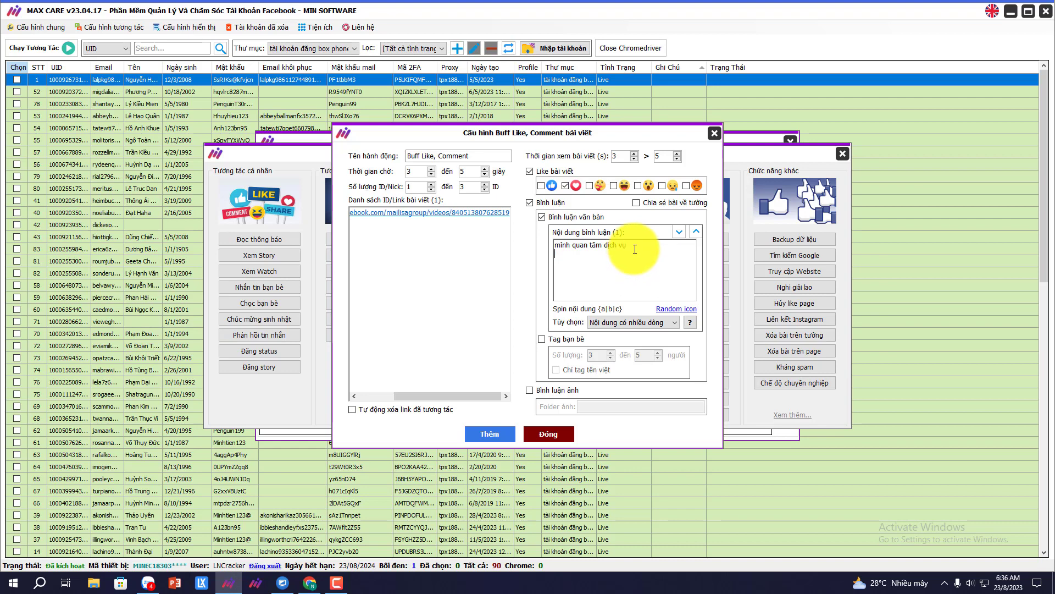
pyautogui.click(675, 323)
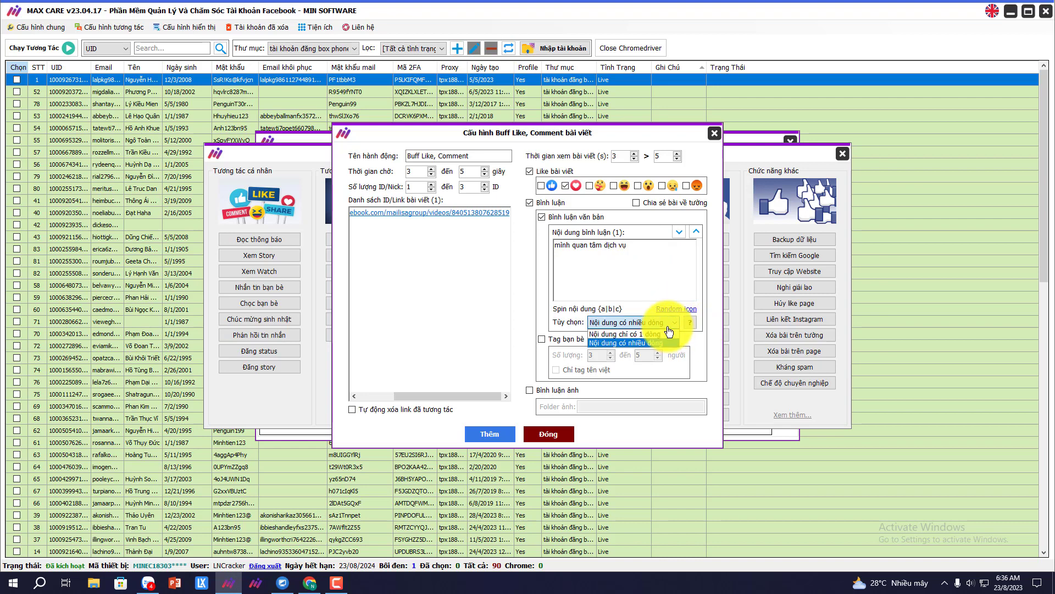
pyautogui.click(635, 333)
# Step: Set the content option to "Nội dung có nhiều dòng" and add "hay quá ạ" and "em thông tin liên hệ" as comments separated by "|" lines
pyautogui.click(596, 255)
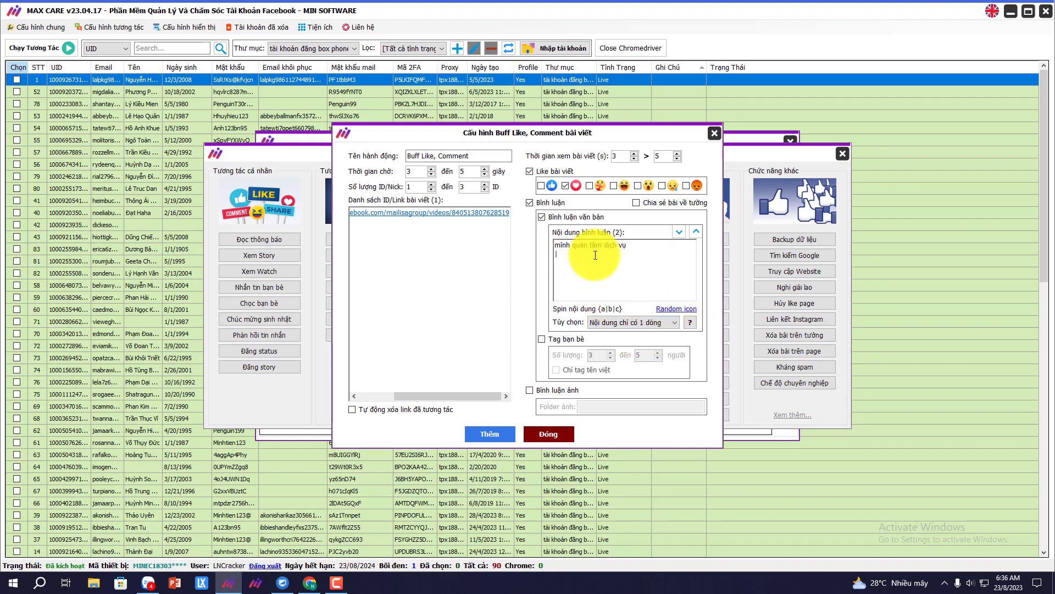
pyautogui.click(667, 323)
pyautogui.click(662, 343)
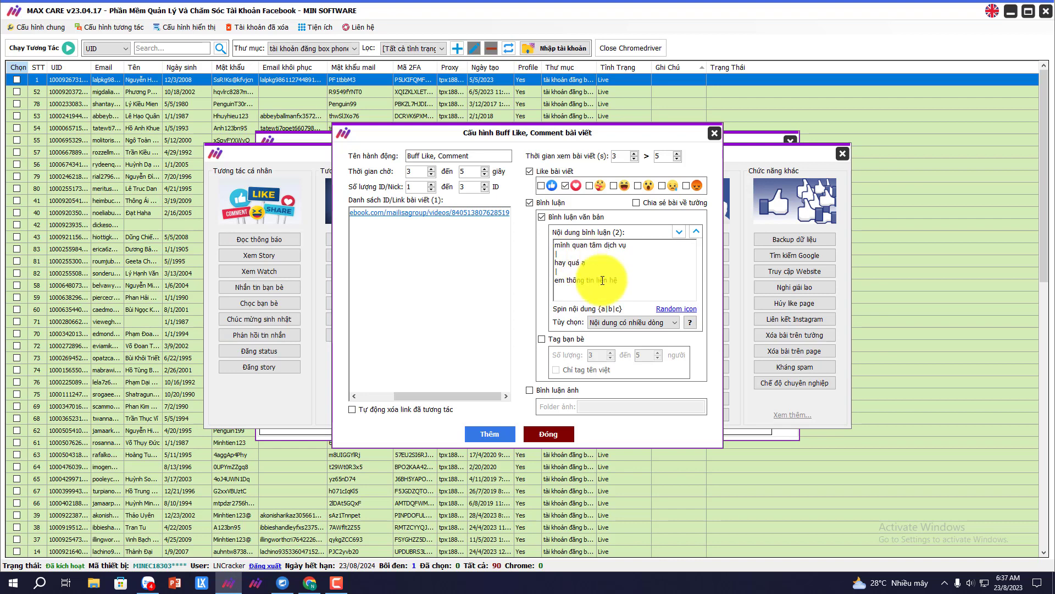
# Step: Switch to "Nội dung chỉ có 1 dòng" and edit the comments to one per line without "|", adding "cơ sở bên bạn ở đâu vậy" and "chi phí như"
pyautogui.click(617, 323)
pyautogui.click(619, 334)
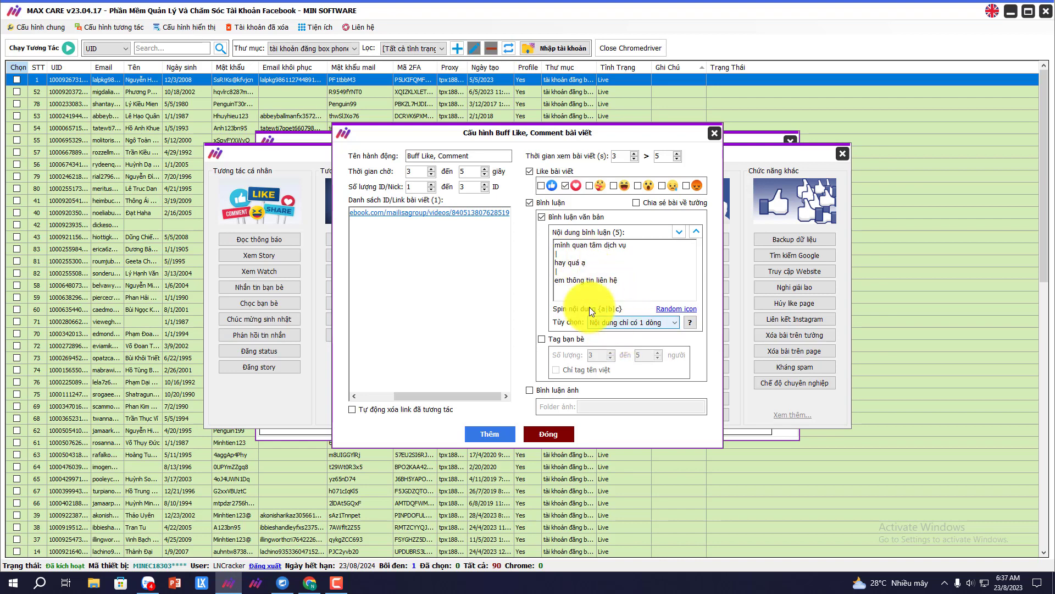
pyautogui.click(561, 270)
pyautogui.press('BackSpace')
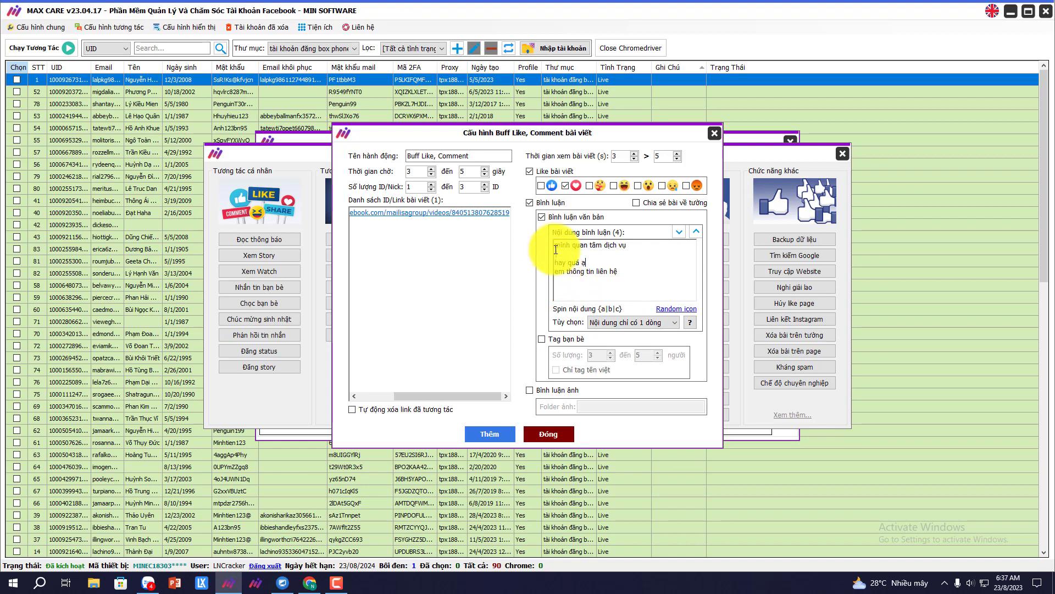
pyautogui.moveTo(553, 242); pyautogui.dragTo(553, 252)
pyautogui.click(554, 254)
pyautogui.press('BackSpace')
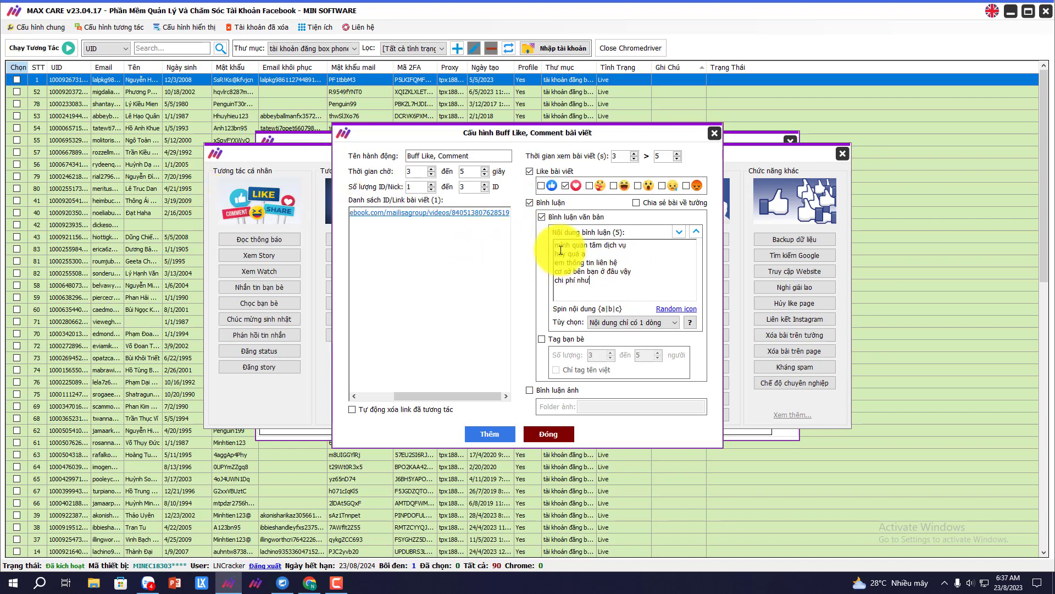
pyautogui.moveTo(553, 243); pyautogui.dragTo(622, 229)
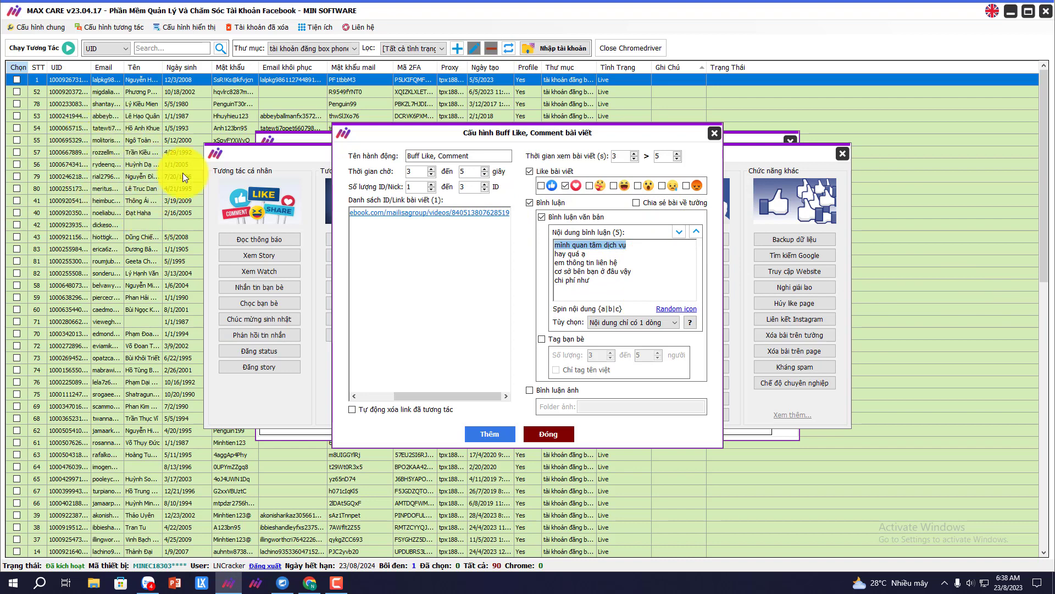
# Step: Switch to Chrome, check who shared the post above the men's eyebrow livestream, and return to MAX CARE
pyautogui.click(311, 577)
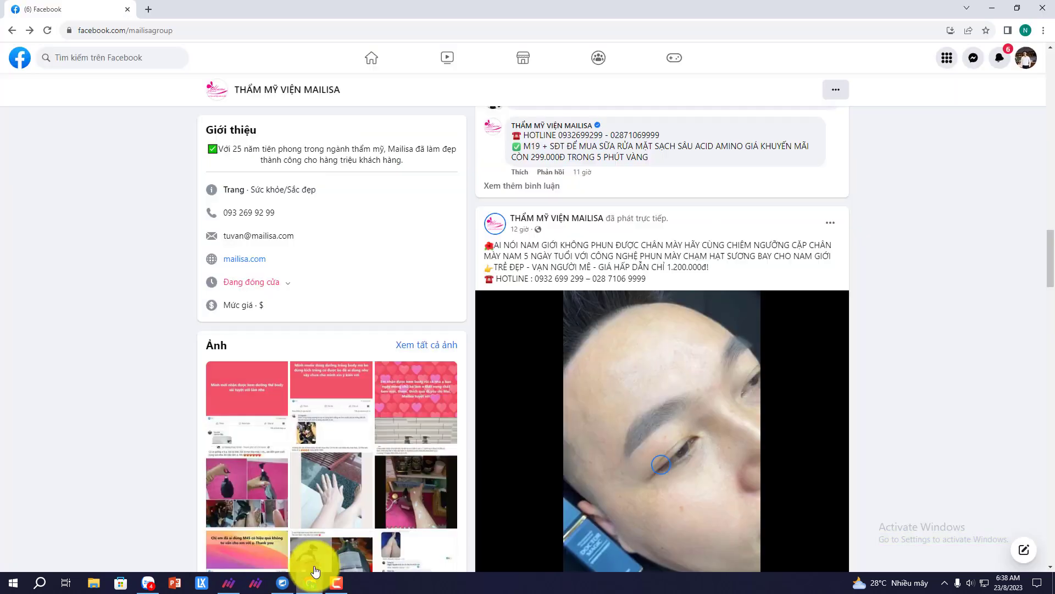
pyautogui.scroll(2, 757, 236)
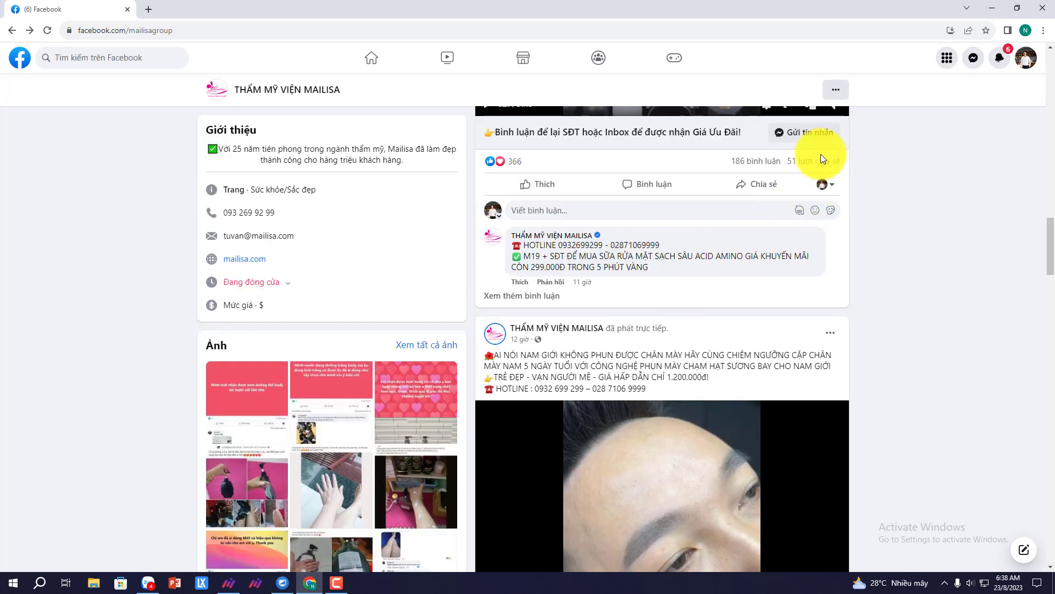
pyautogui.moveTo(816, 165)
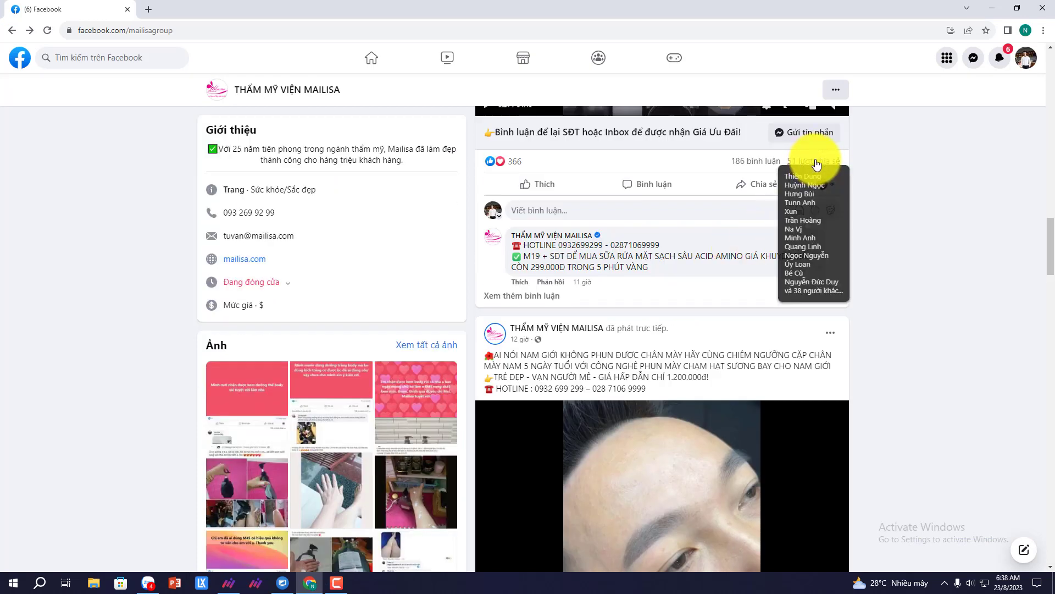
pyautogui.click(311, 585)
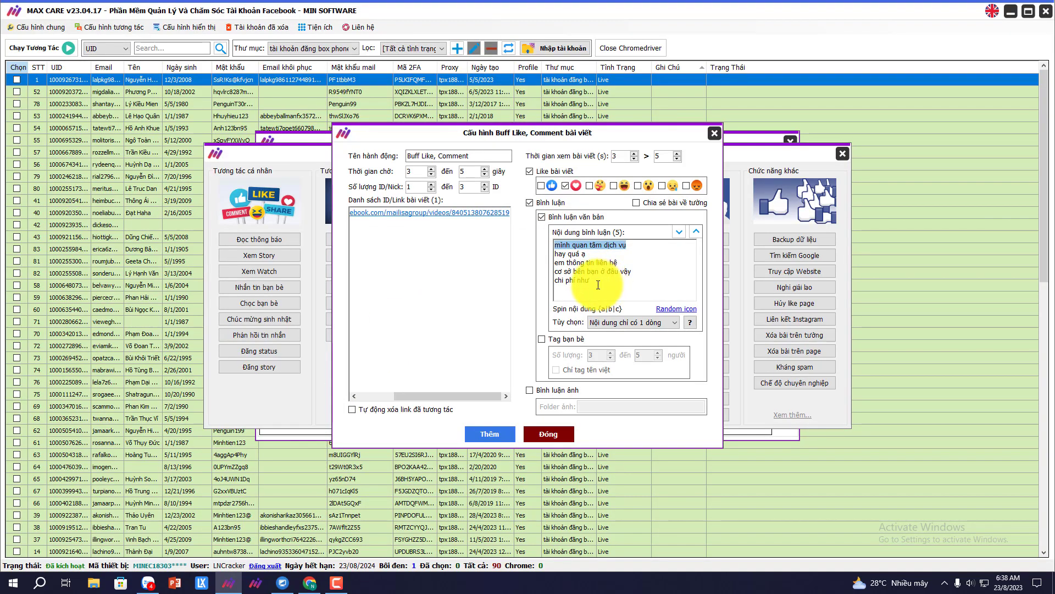
# Step: Enable "Tag bạn bè" for the comments and restrict tagging to Vietnamese names
pyautogui.click(541, 339)
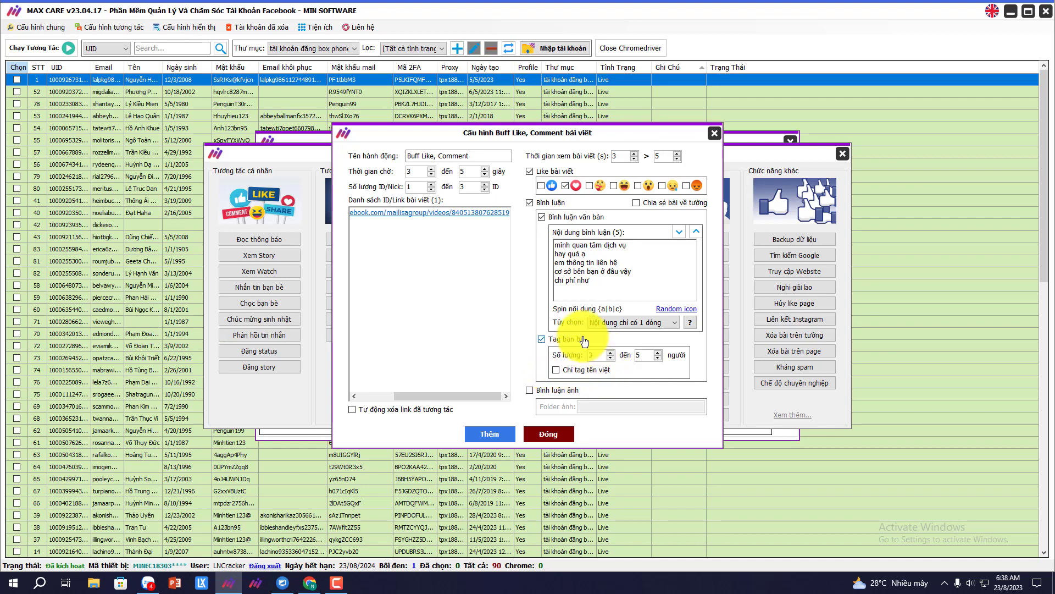
pyautogui.click(556, 370)
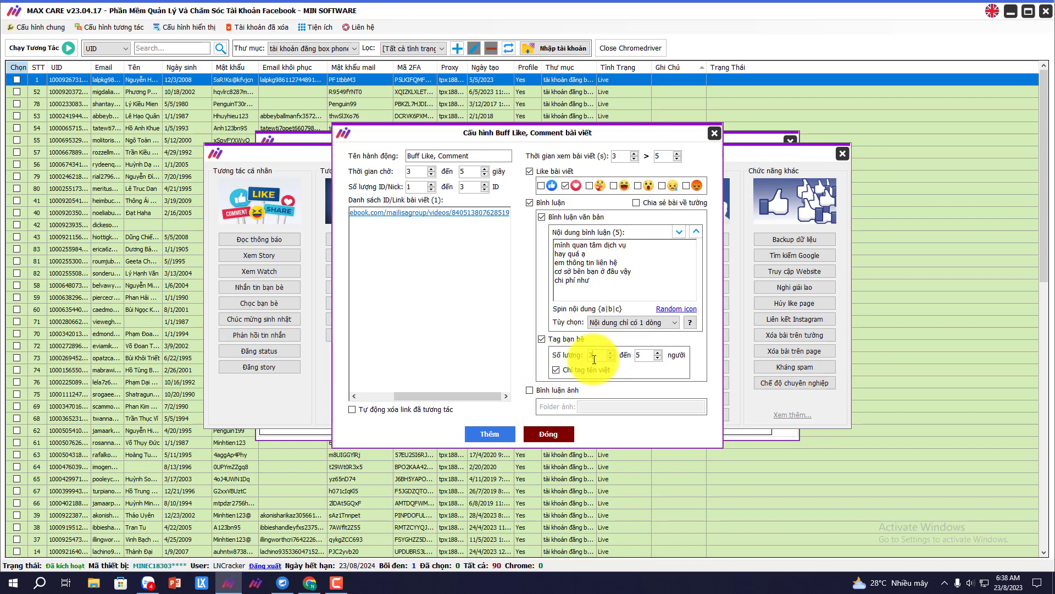
pyautogui.moveTo(594, 359); pyautogui.dragTo(579, 359)
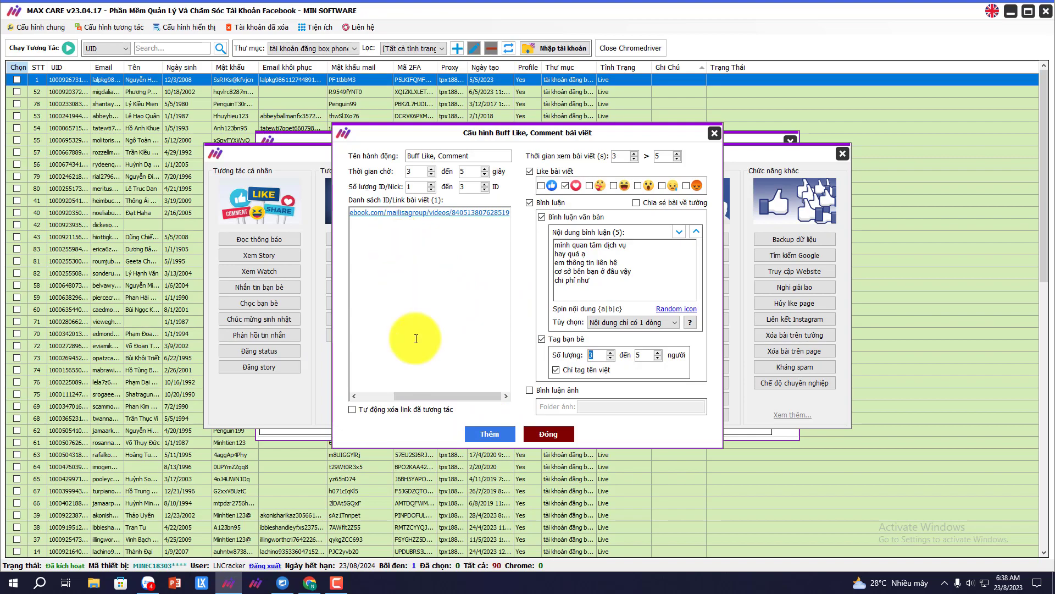
# Step: Switch to Chrome, copy the link of Mailisa's video post about treating "đồi mồi", and close the video along with its floating player
pyautogui.click(308, 582)
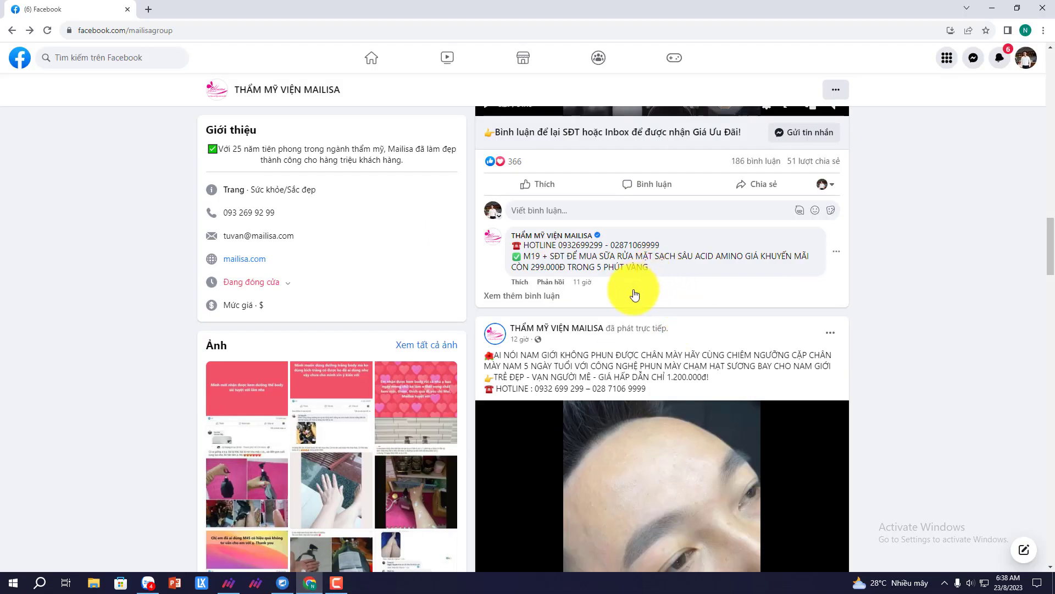
pyautogui.scroll(-10, 635, 296)
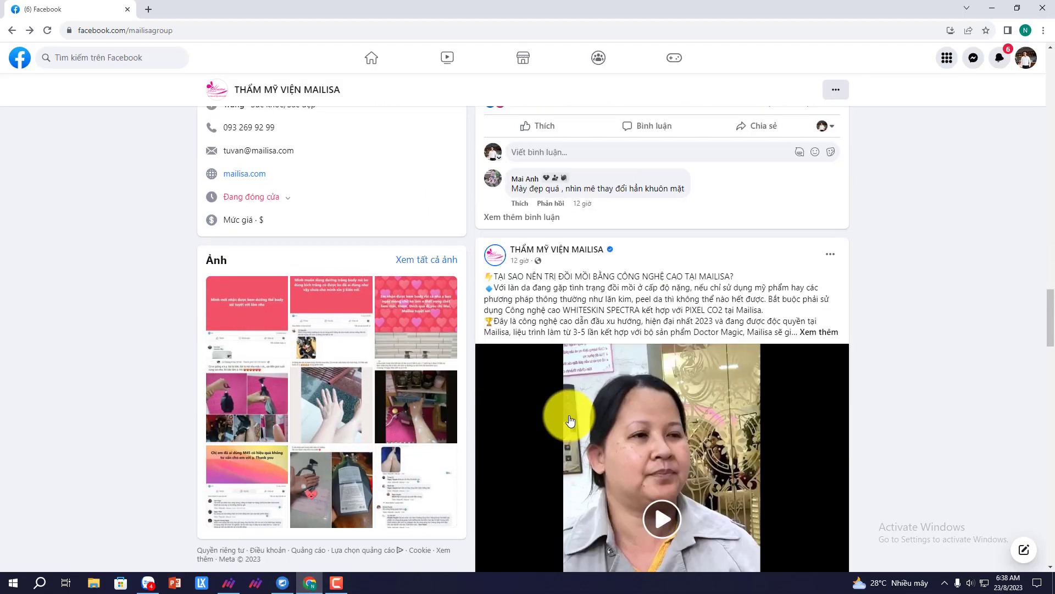
pyautogui.click(521, 261)
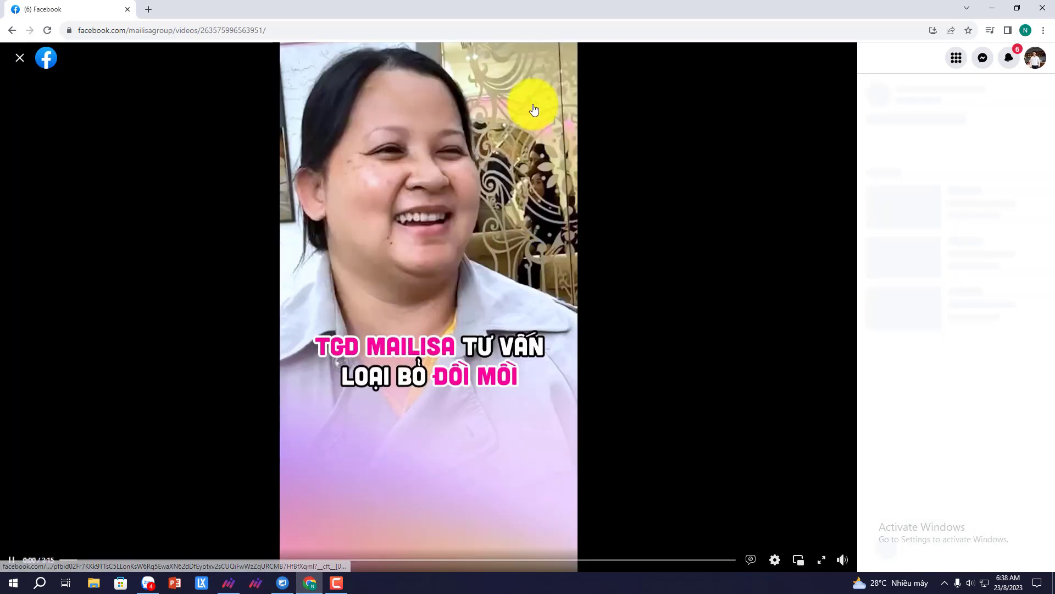
pyautogui.click(271, 30)
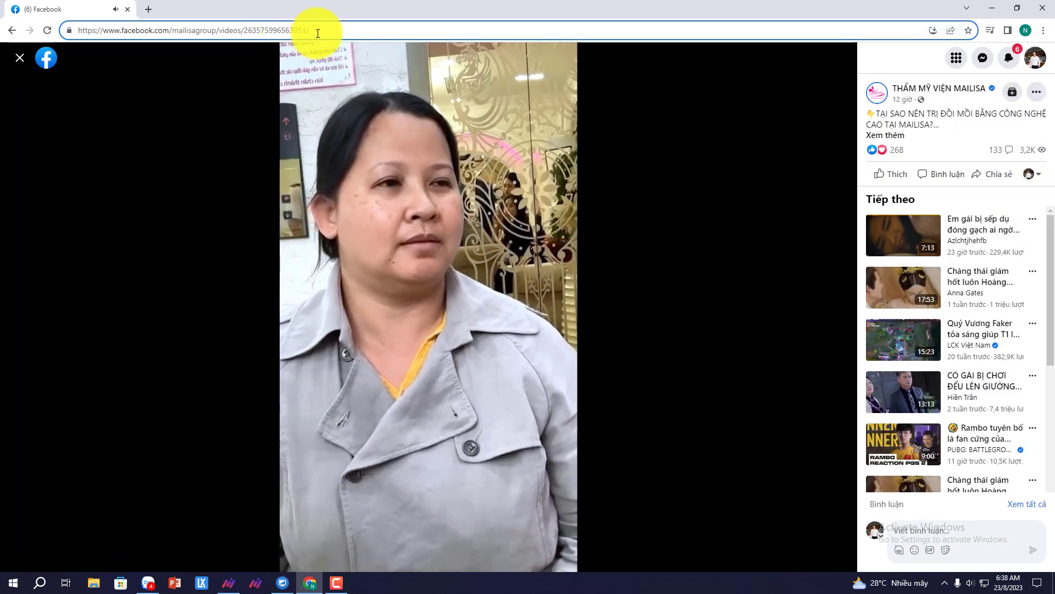
pyautogui.moveTo(318, 34); pyautogui.dragTo(70, 30)
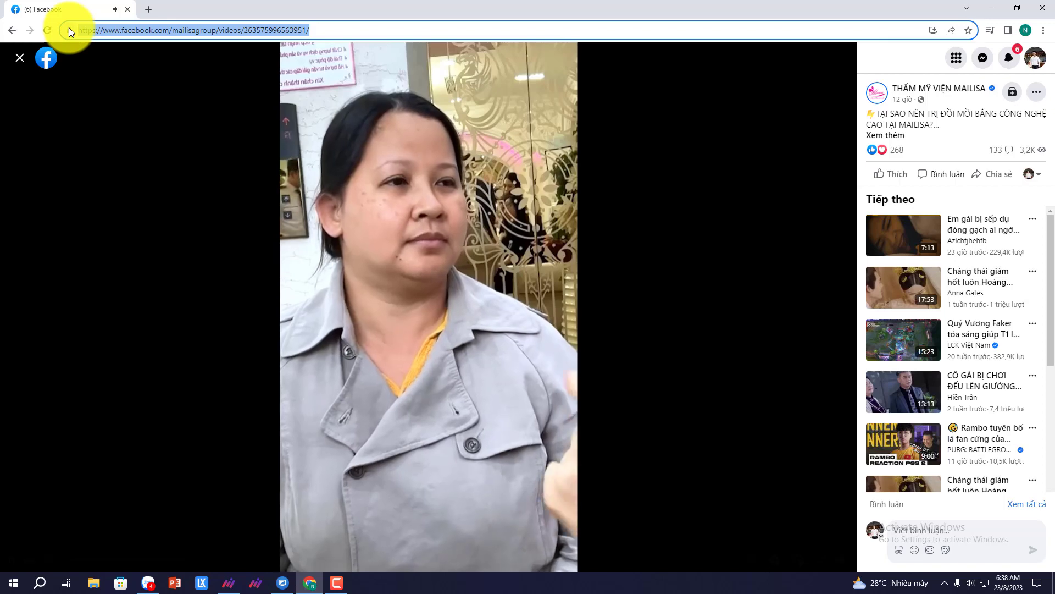
pyautogui.click(16, 58)
pyautogui.scroll(-1, 907, 434)
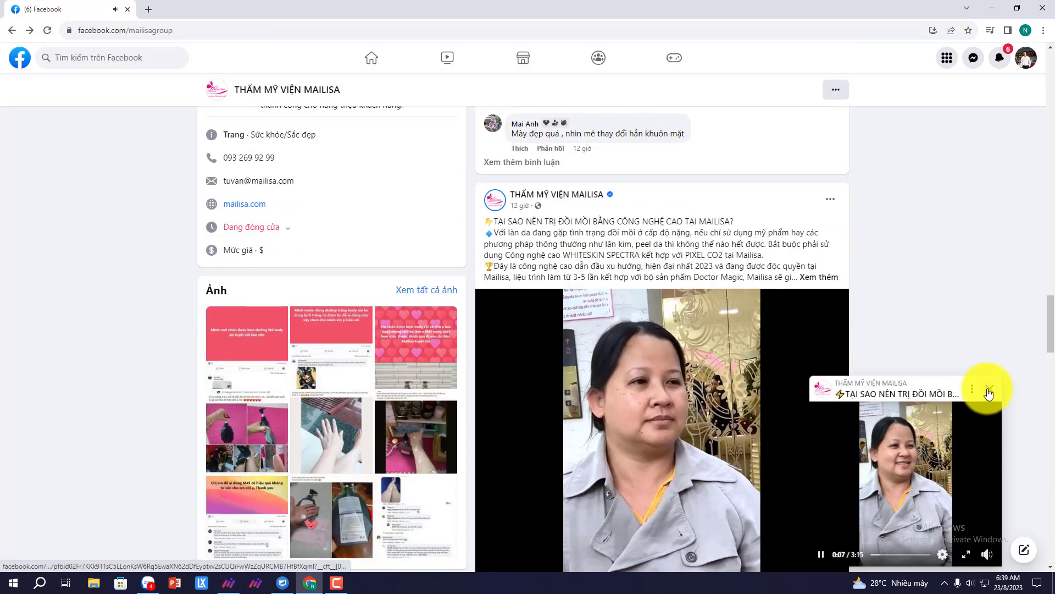
pyautogui.click(989, 391)
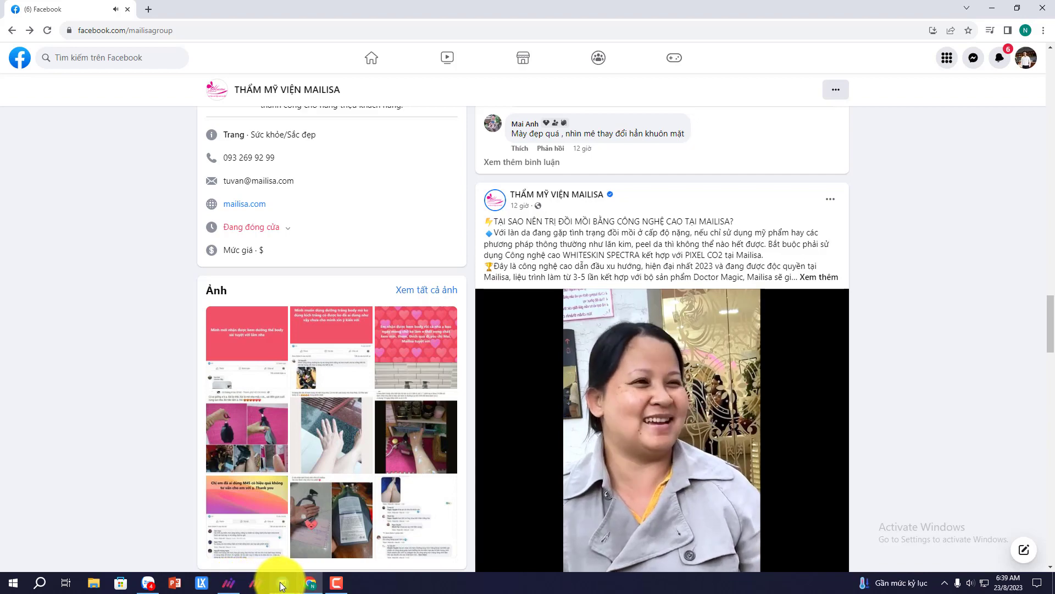
# Step: Switch to MAX CARE and paste the copied video link on a new line of the post ID/link list
pyautogui.click(228, 583)
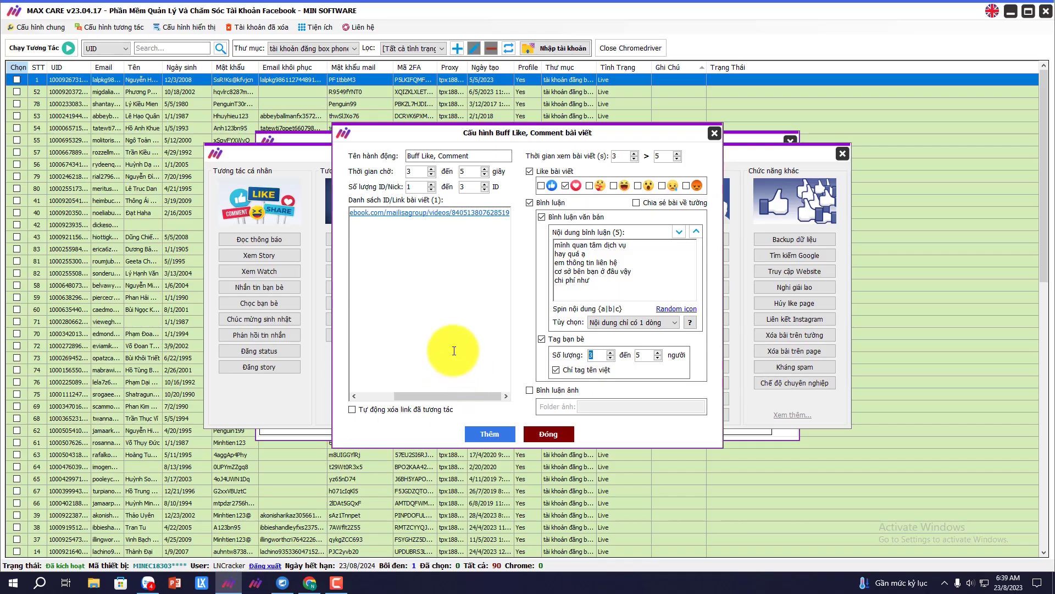
pyautogui.click(429, 231)
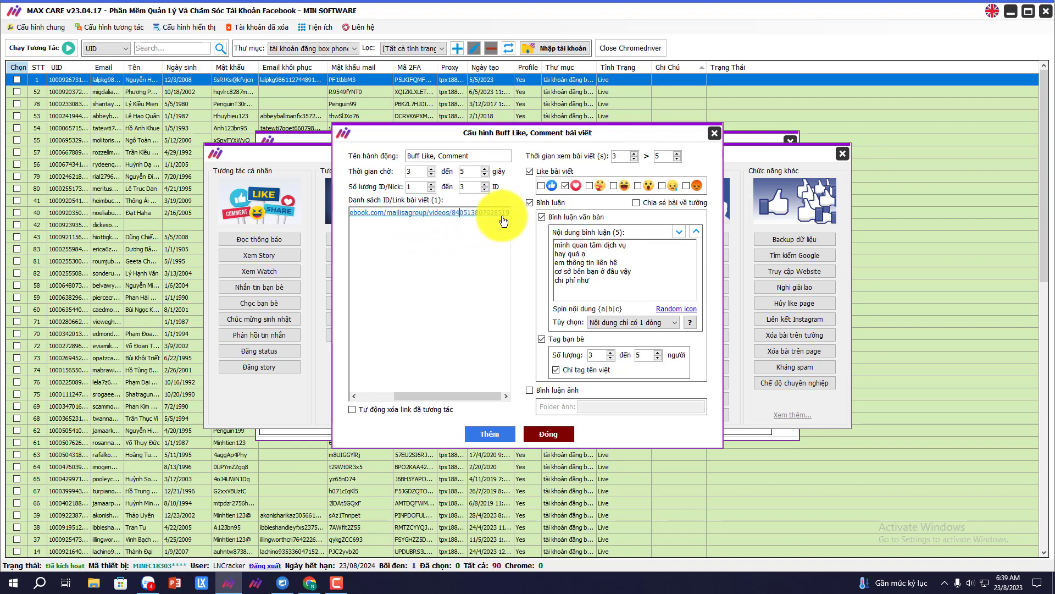
pyautogui.press('Return')
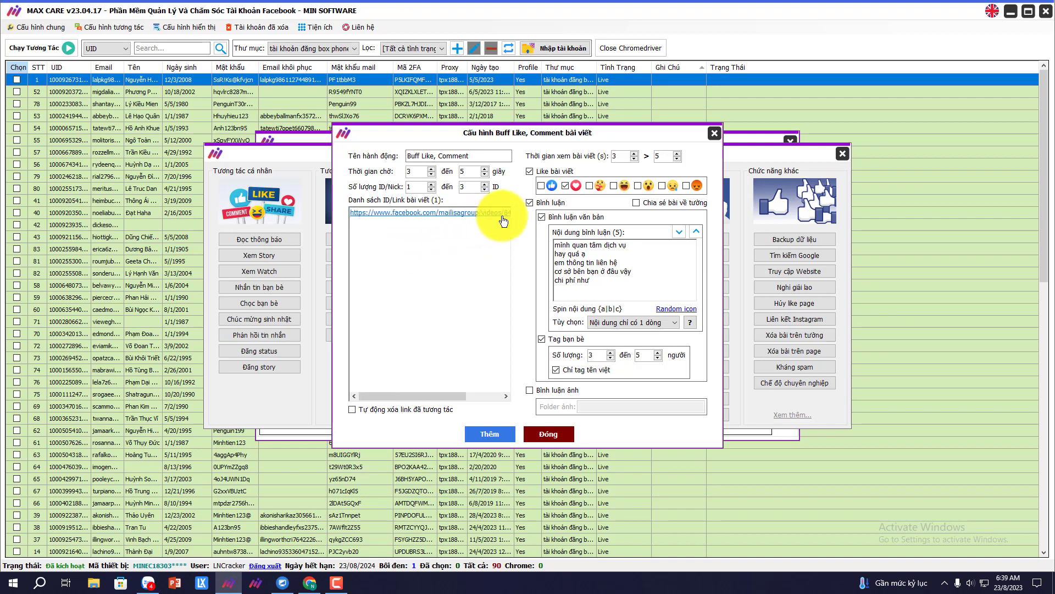
pyautogui.hotkey('ctrl', 'v')
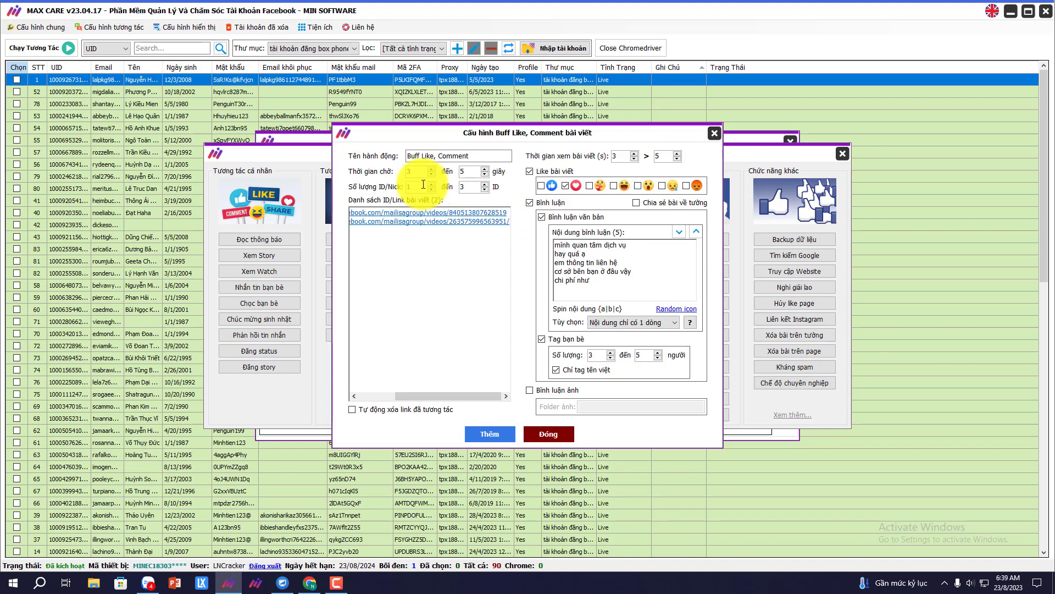
# Step: Set the number of IDs per nick to 2 through 2 and the waiting time to 10 through 15 seconds
pyautogui.moveTo(411, 186); pyautogui.dragTo(405, 186)
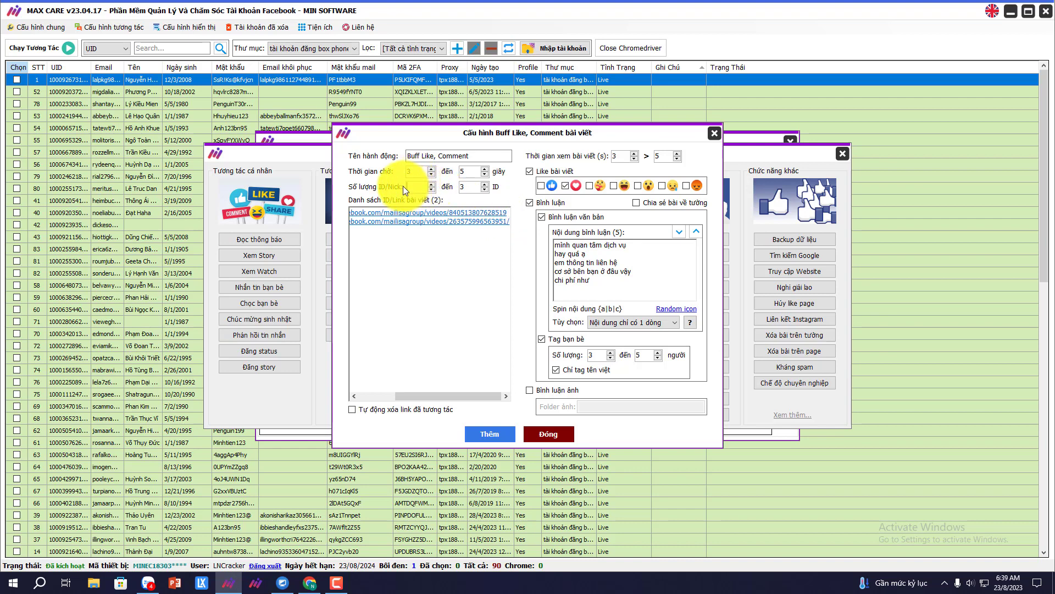
pyautogui.doubleClick(470, 187)
pyautogui.write('2')
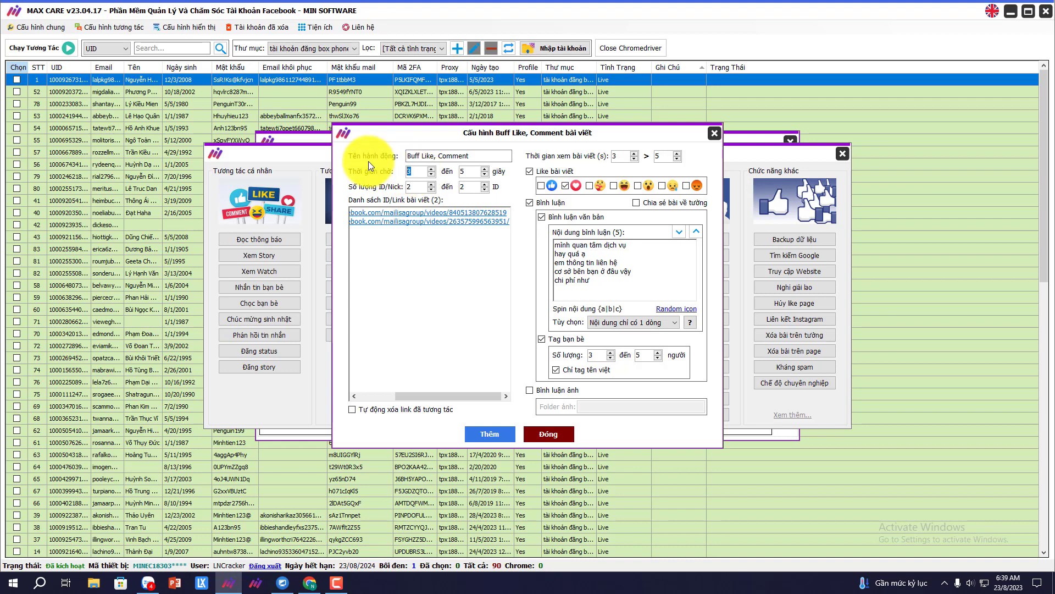
pyautogui.write('10')
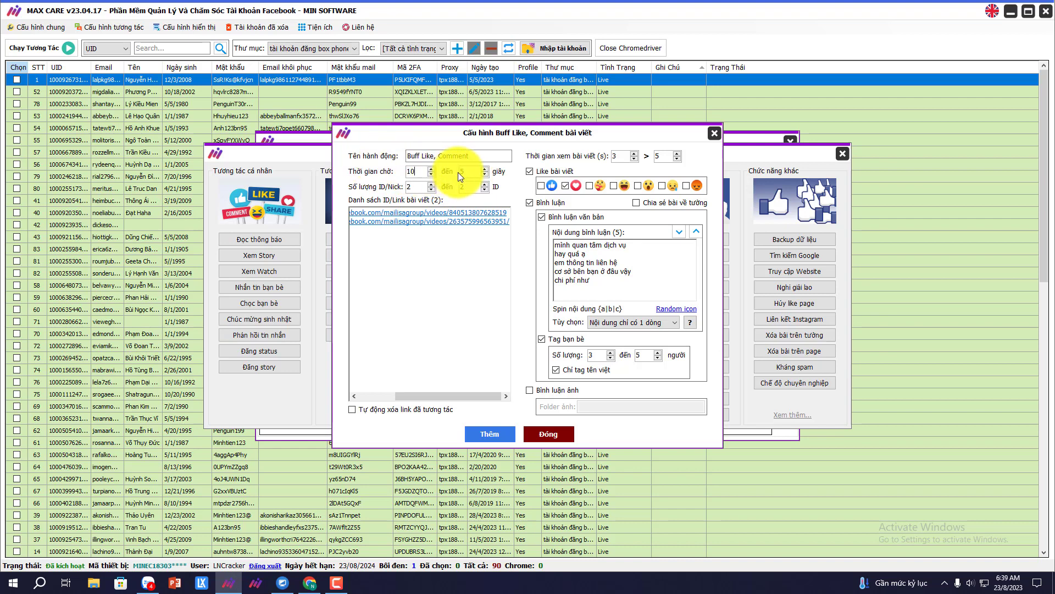
pyautogui.doubleClick(464, 171)
pyautogui.write('15')
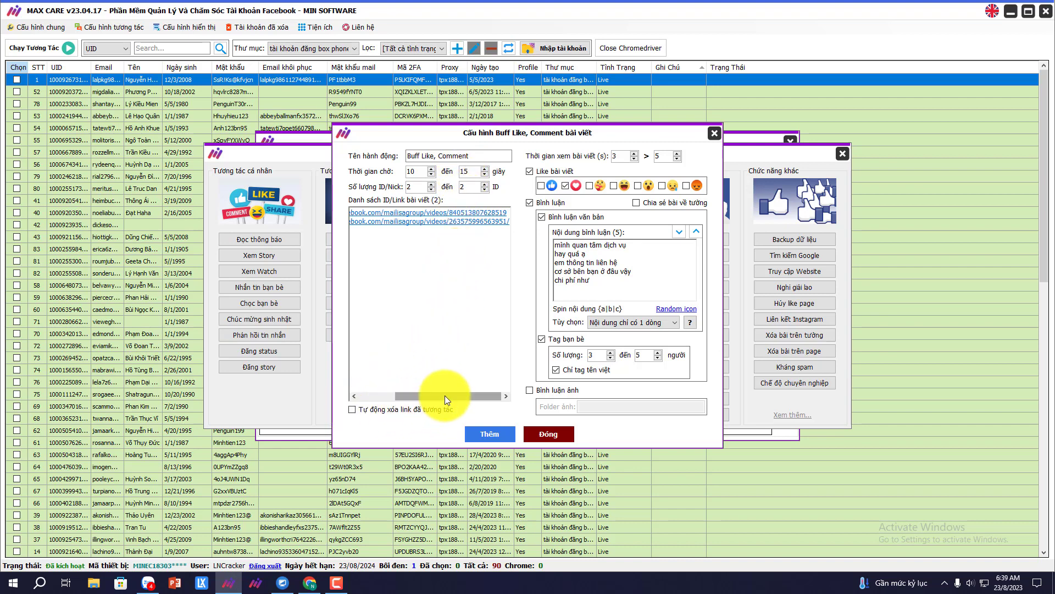
# Step: Set the post viewing time to 20 through 20 seconds and add the Buff Like, Comment action to the seeding script
pyautogui.moveTo(445, 395); pyautogui.dragTo(359, 415)
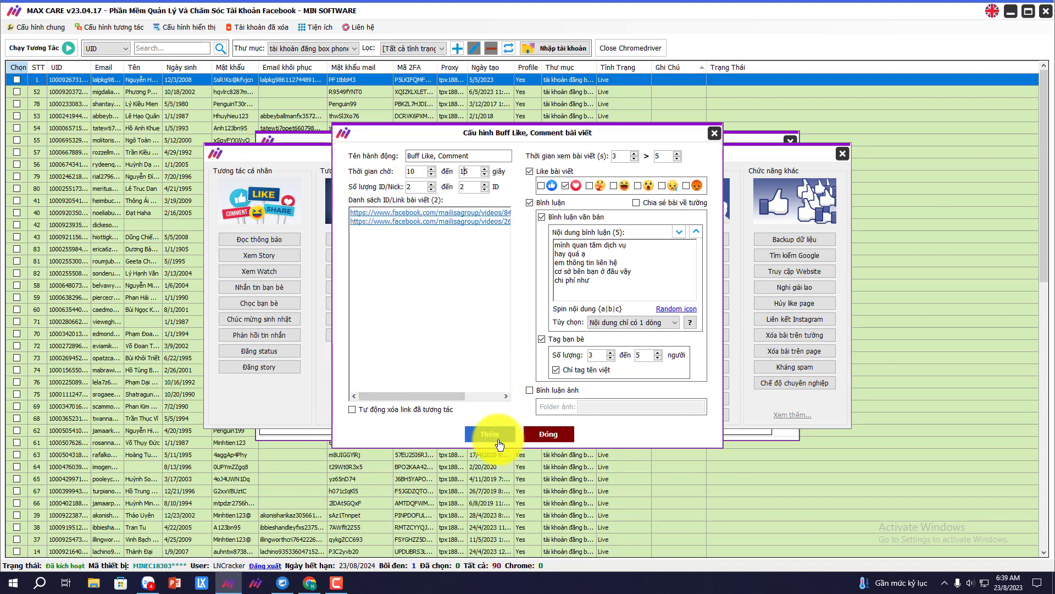
pyautogui.click(629, 158)
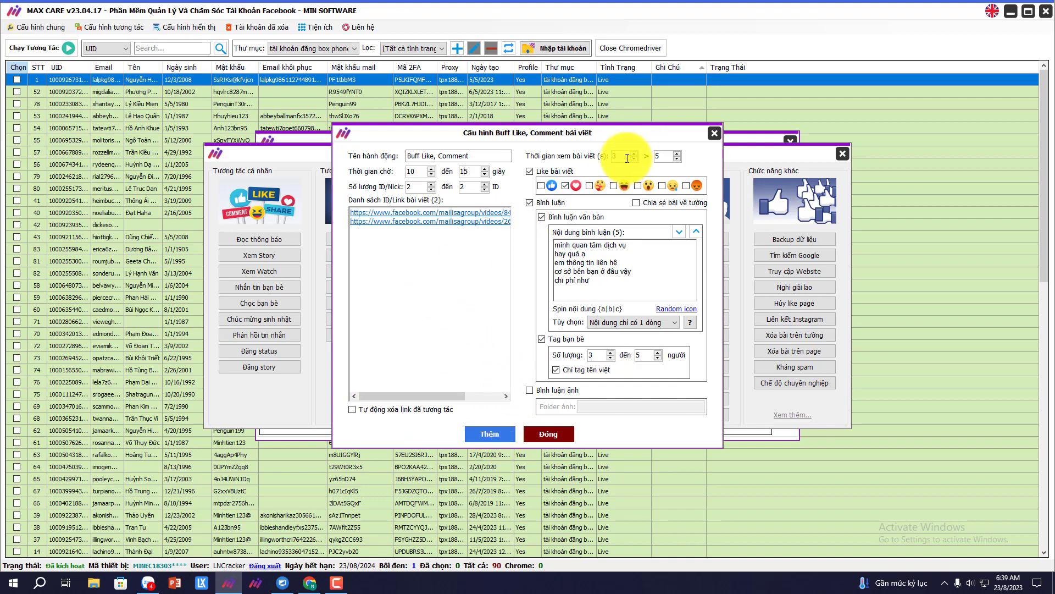
pyautogui.press('BackSpace')
pyautogui.write('2')
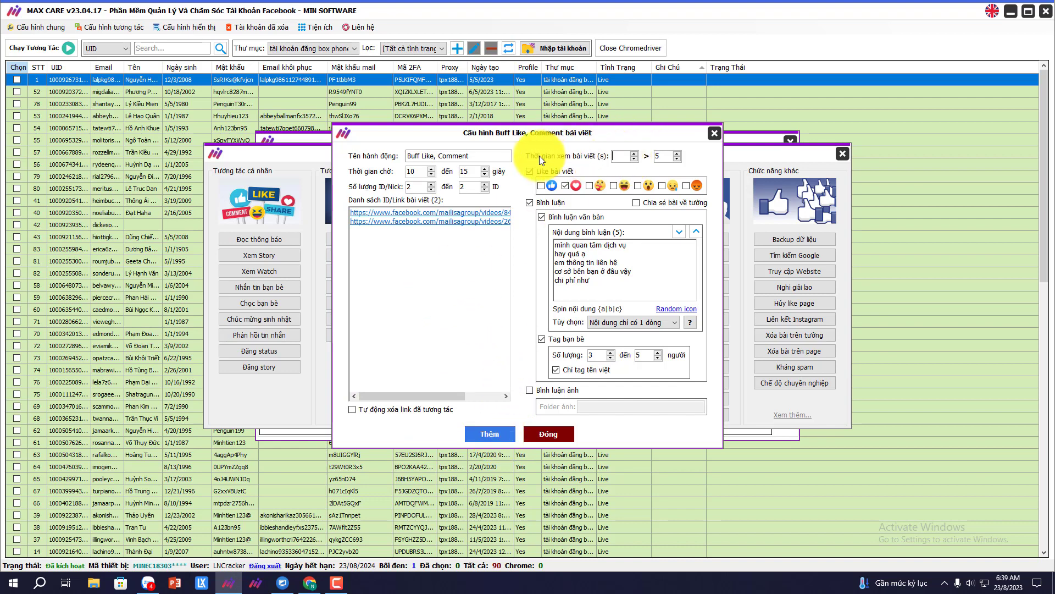
pyautogui.press('Tab')
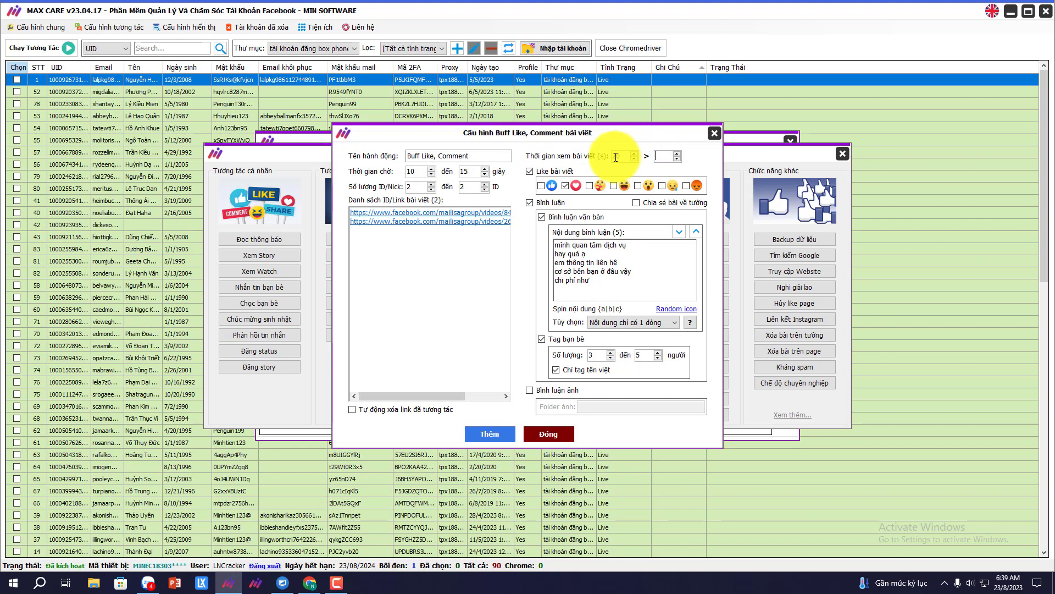
pyautogui.write('20')
pyautogui.click(501, 433)
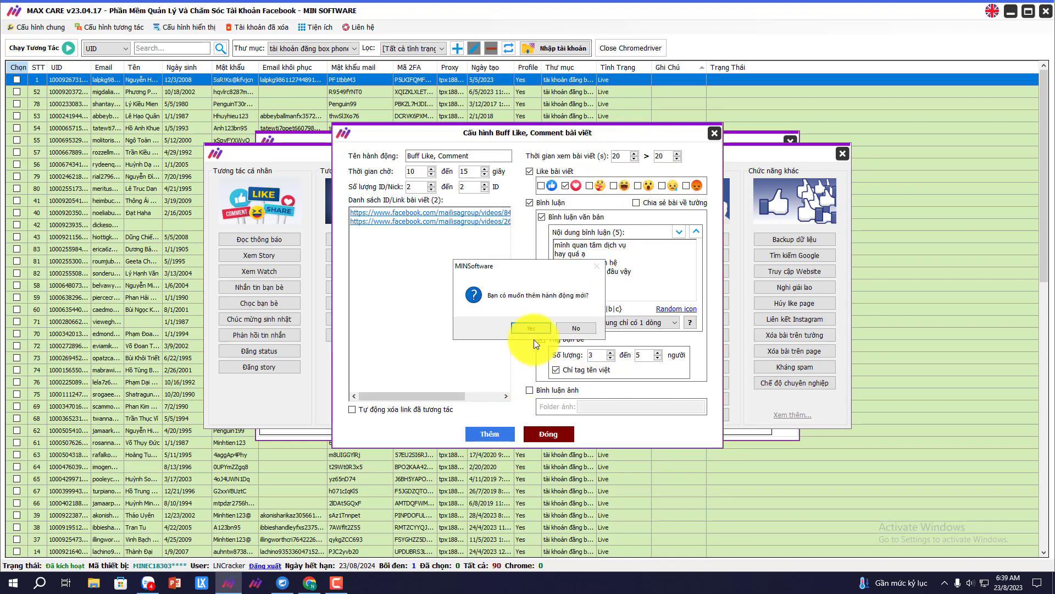
pyautogui.click(535, 326)
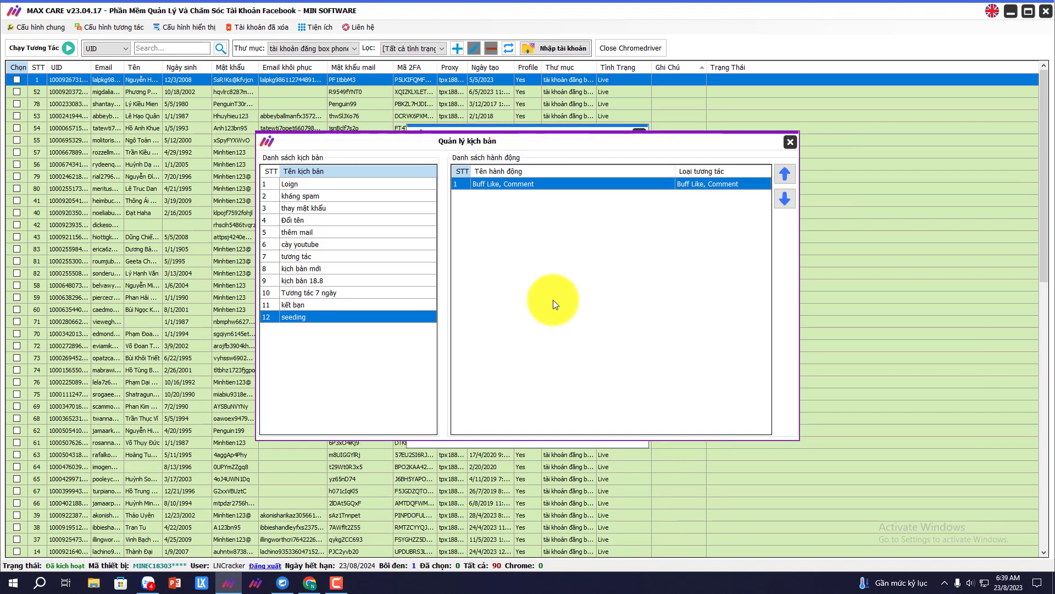
# Step: Close the script manager, choose script "12. seeding" for the interaction configuration, and save and close that configuration
pyautogui.click(791, 142)
pyautogui.click(547, 362)
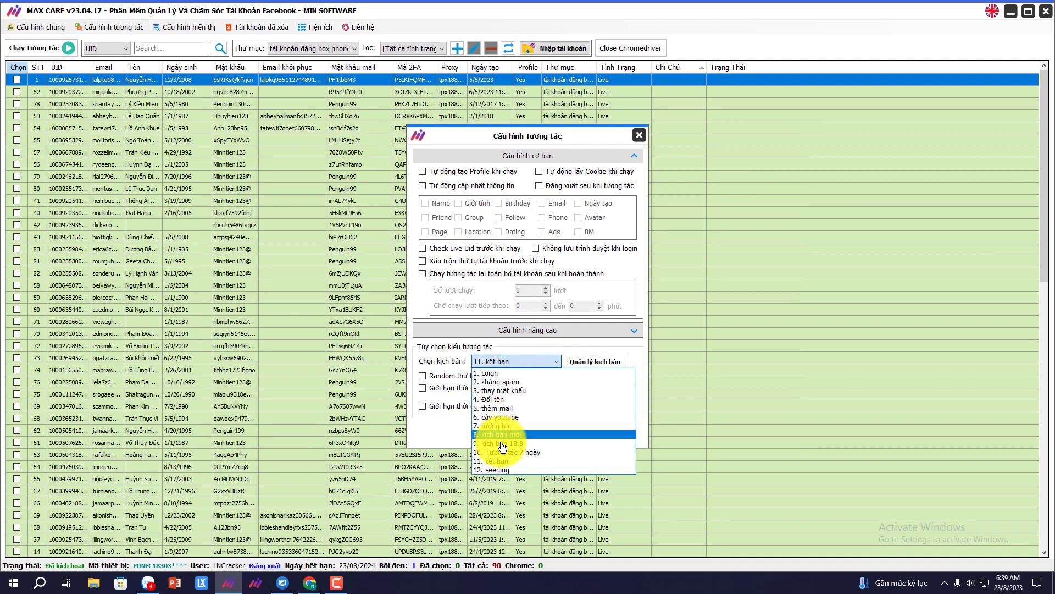
pyautogui.click(494, 470)
pyautogui.click(506, 431)
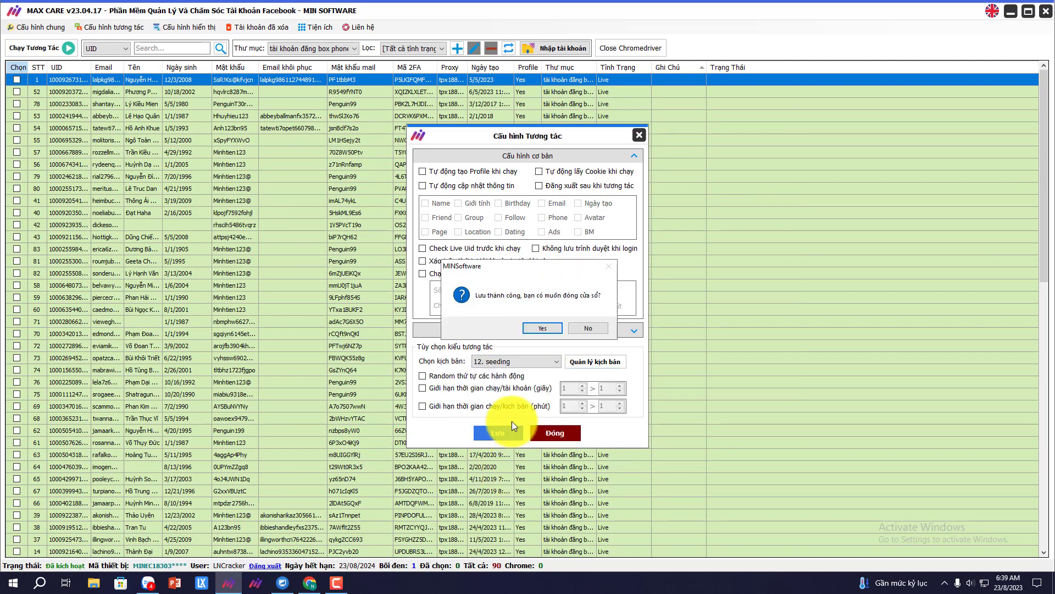
pyautogui.click(537, 327)
# Step: Select the first 18 accounts in the list and start running the interaction on them
pyautogui.moveTo(45, 91); pyautogui.dragTo(93, 283)
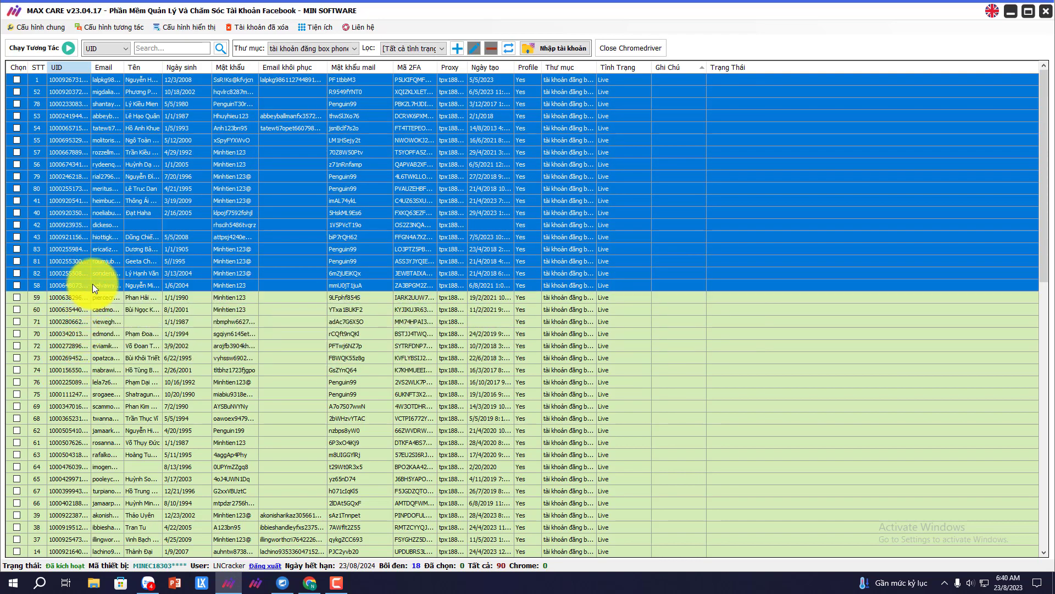
pyautogui.click(61, 48)
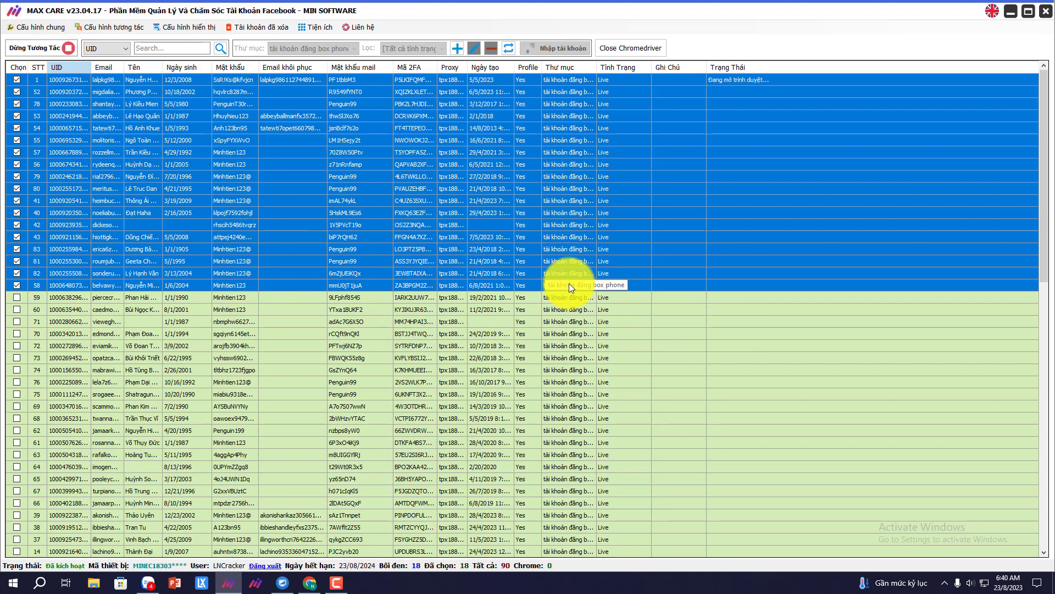
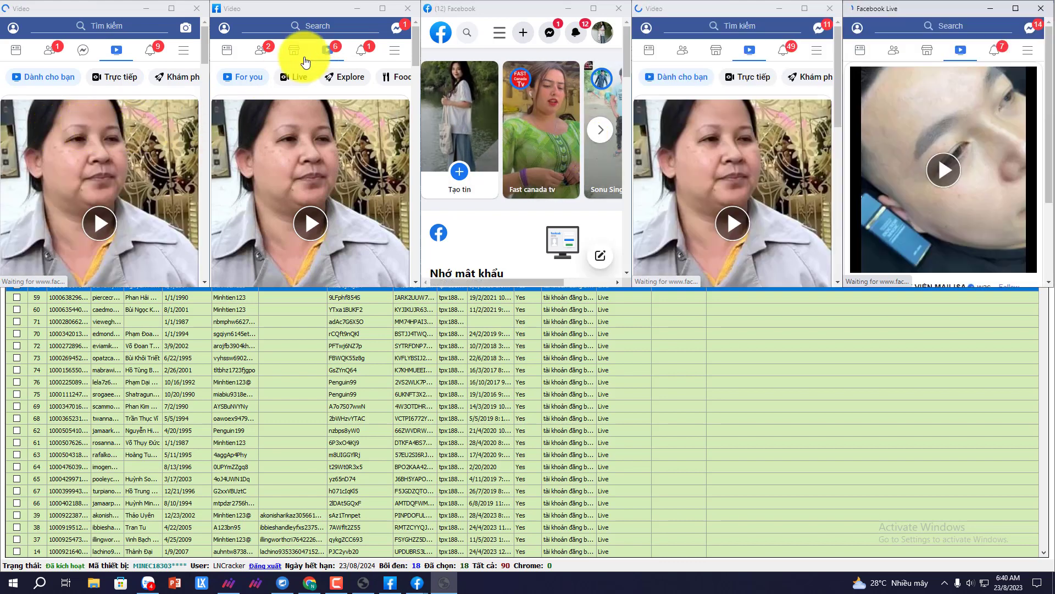
# Step: Play Mailisa's "đồi mồi" video in the second account's browser window
pyautogui.click(377, 161)
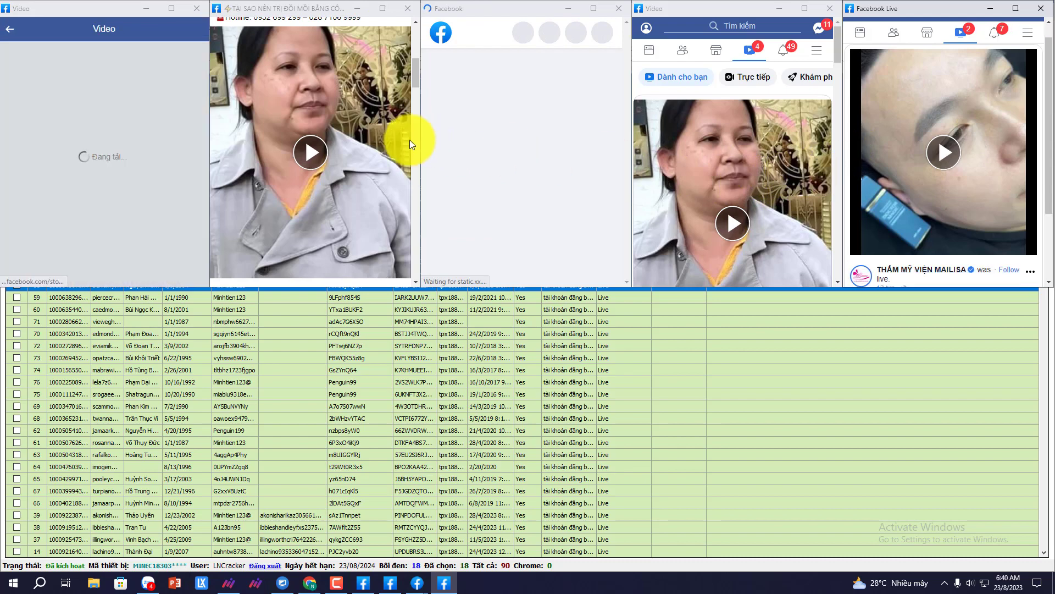
pyautogui.click(314, 132)
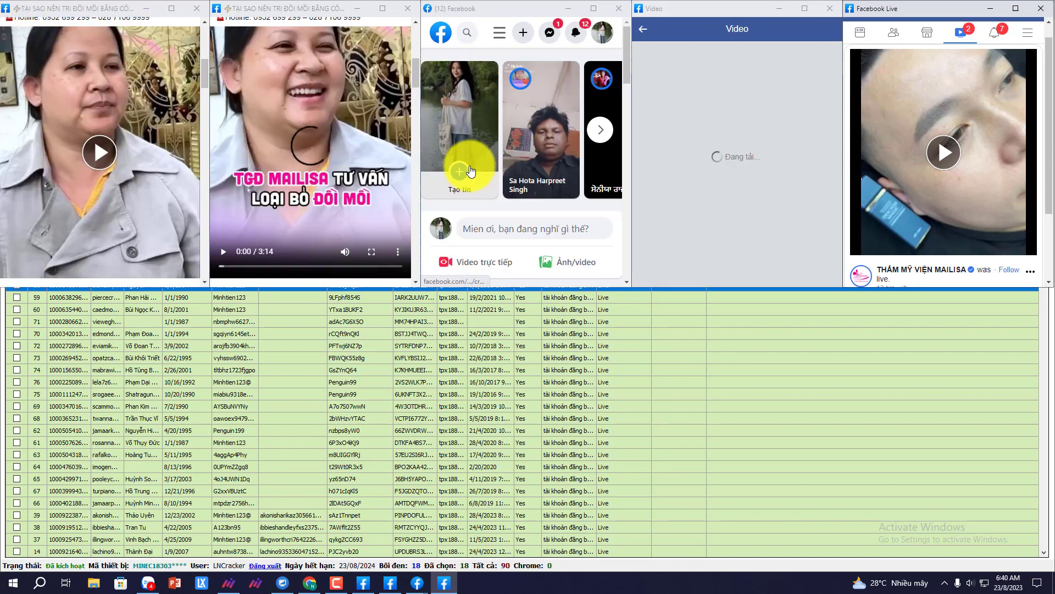